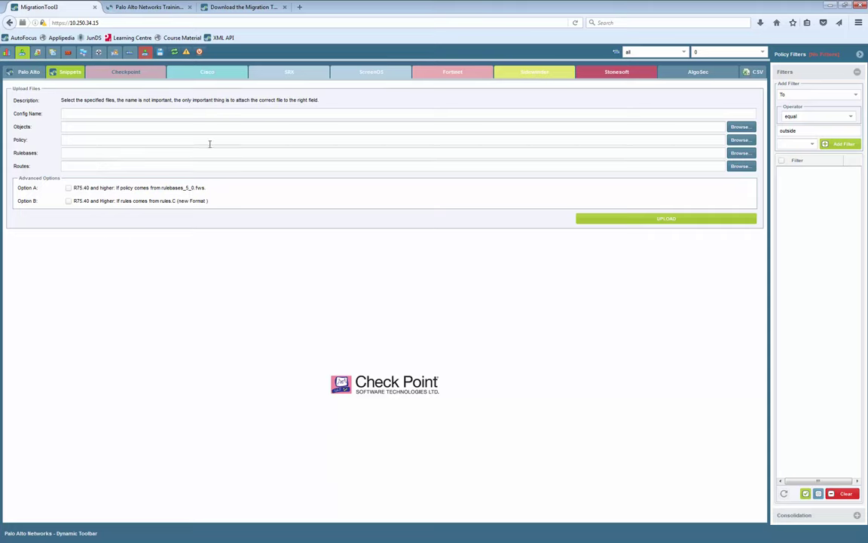
Import the Cisco configuration from the file Migration-ASAconfig.txt
{"action": "left_click", "coordinate": [177, 69]}
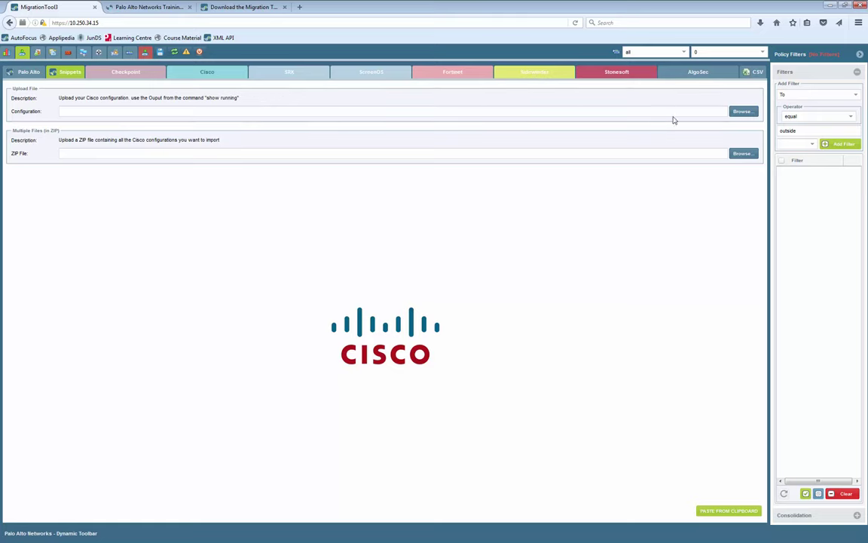
{"action": "left_click", "coordinate": [742, 111]}
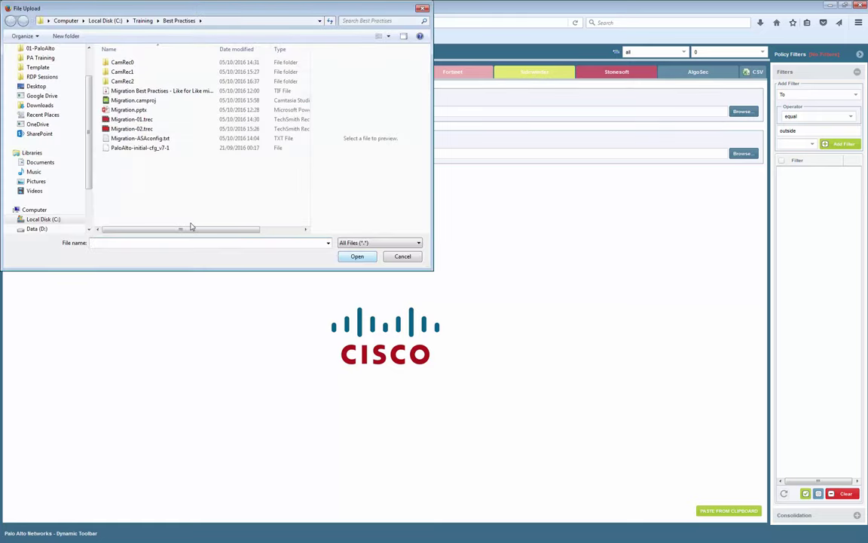
{"action": "double_click", "coordinate": [139, 138]}
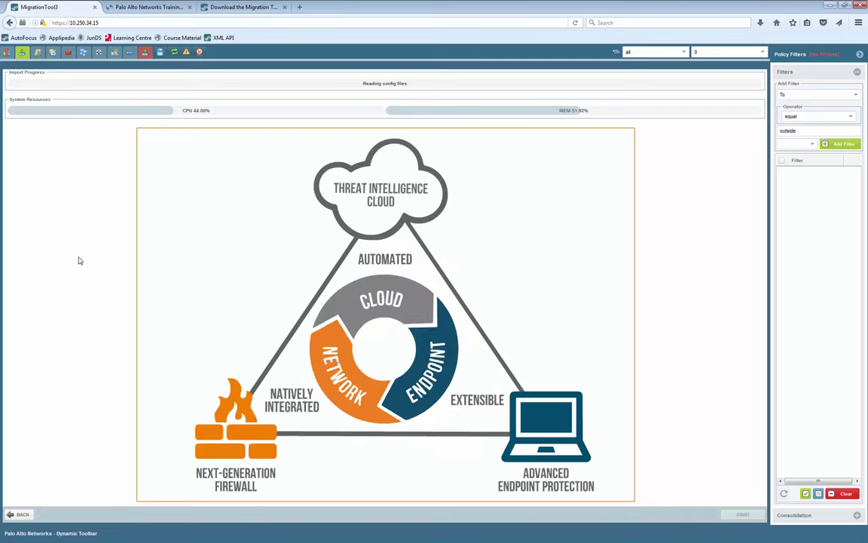
Collapse the policy filters and look through the security rules imported from the ASA configuration
{"action": "left_click", "coordinate": [860, 54]}
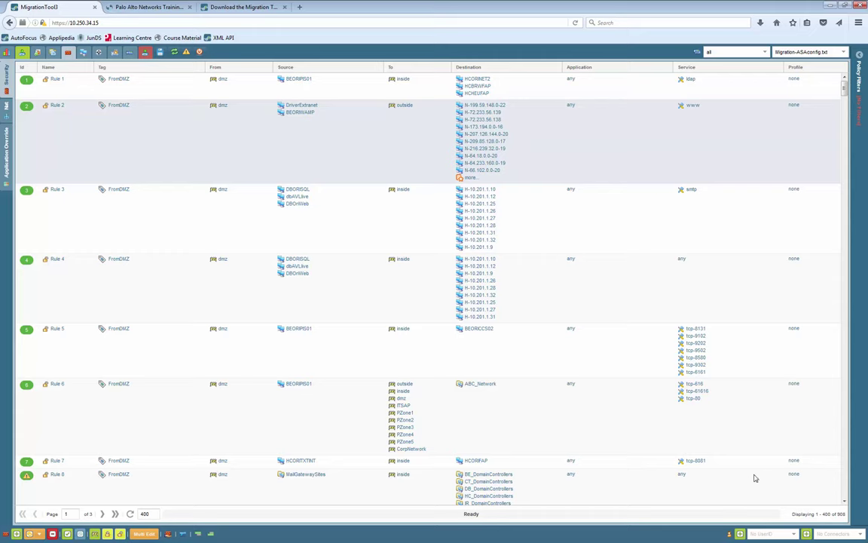
{"action": "key", "text": "Down"}
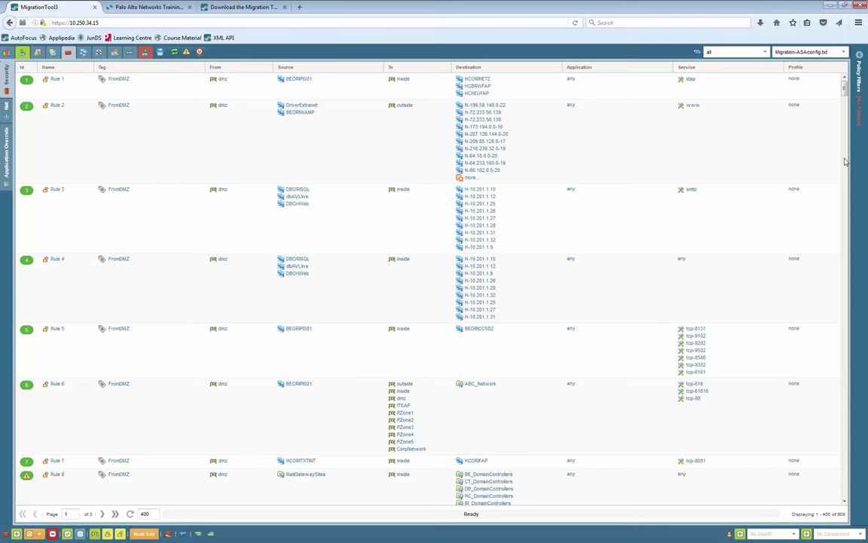
{"action": "left_click", "coordinate": [845, 161]}
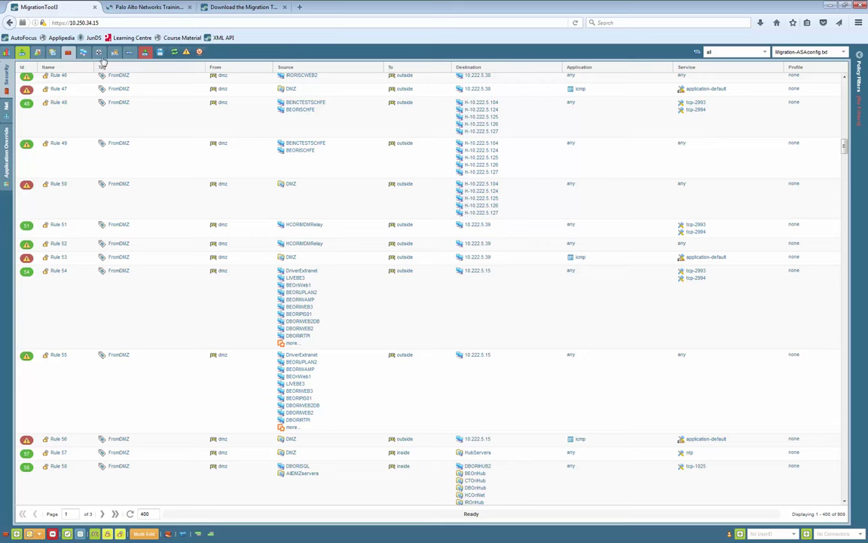
In the network interfaces, rename GigabitEthernet0/0 in the outside zone as ethernet1/1 and save it
{"action": "left_click", "coordinate": [98, 52]}
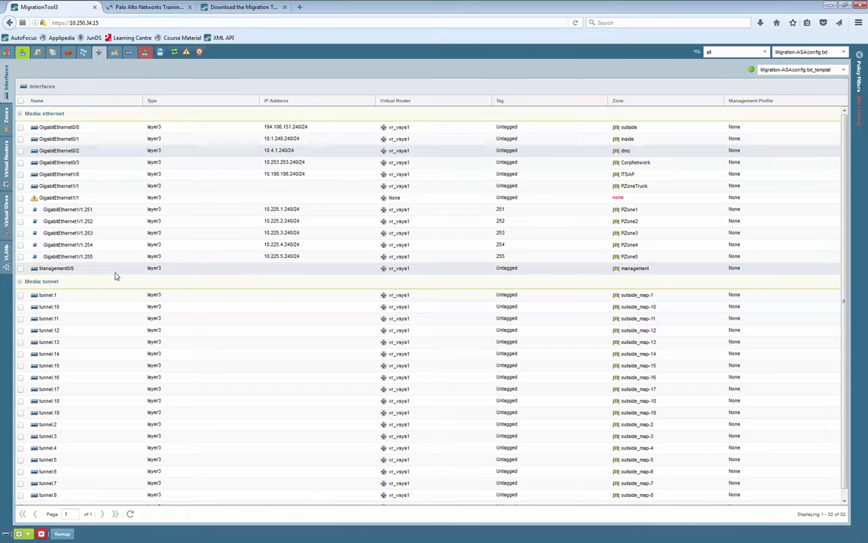
{"action": "left_click", "coordinate": [71, 130]}
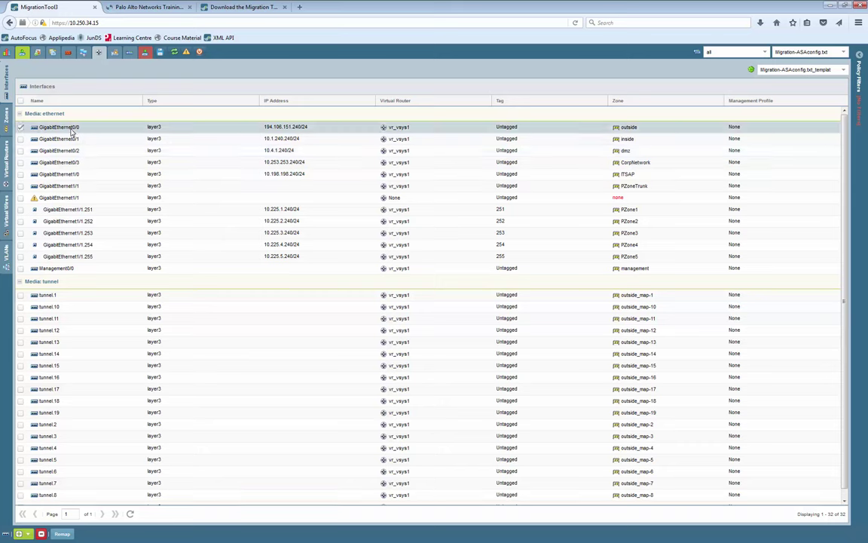
{"action": "double_click", "coordinate": [107, 125]}
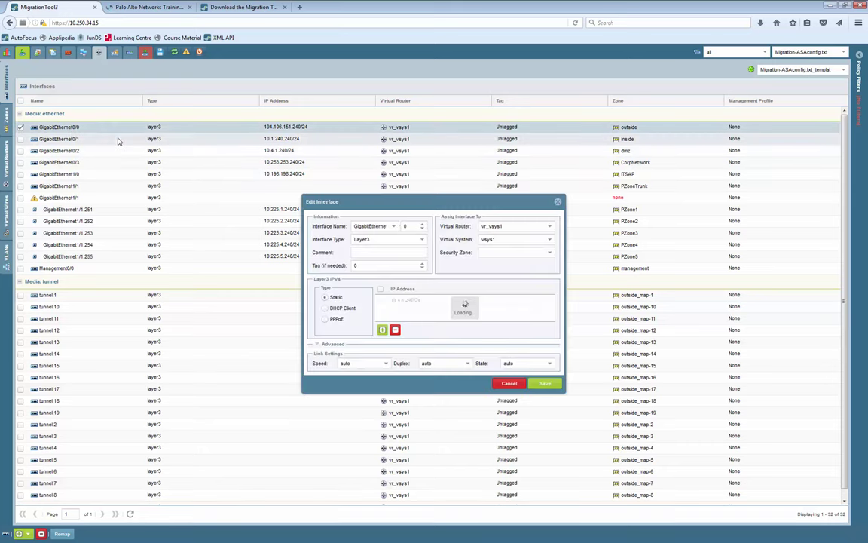
{"action": "left_click", "coordinate": [393, 226]}
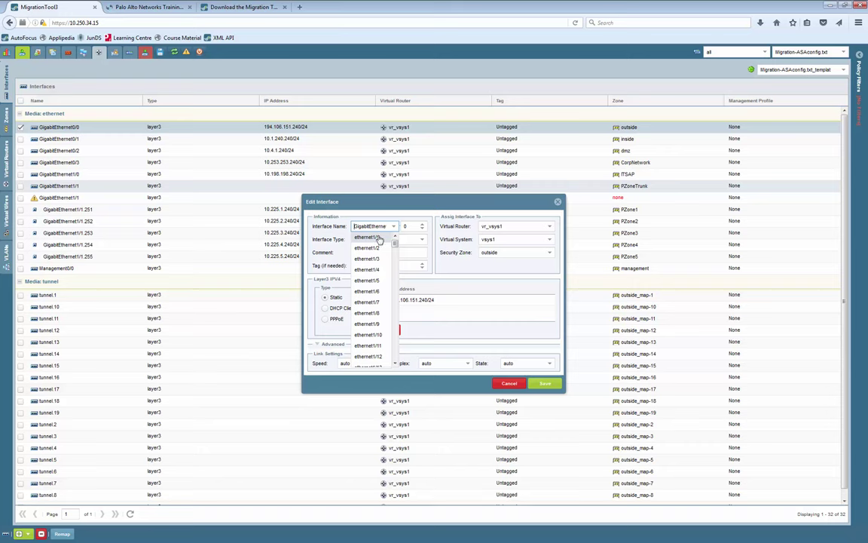
{"action": "left_click", "coordinate": [377, 238]}
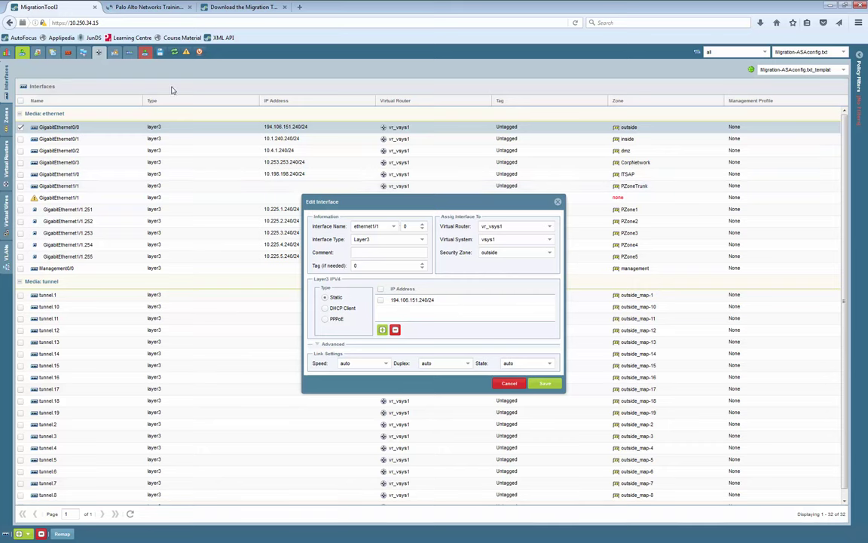
{"action": "key", "text": "Return"}
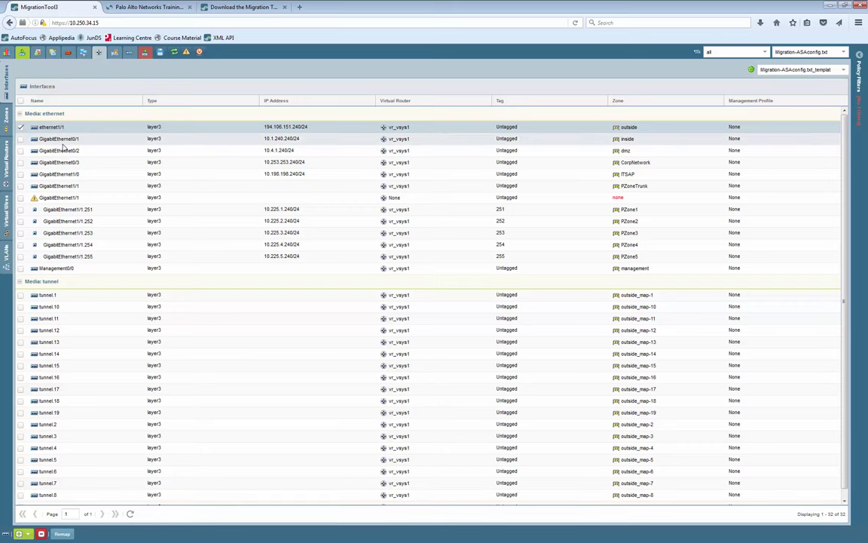
Rename interface GigabitEthernet0/1 in the inside zone as ethernet1/3 and save it
{"action": "double_click", "coordinate": [60, 140]}
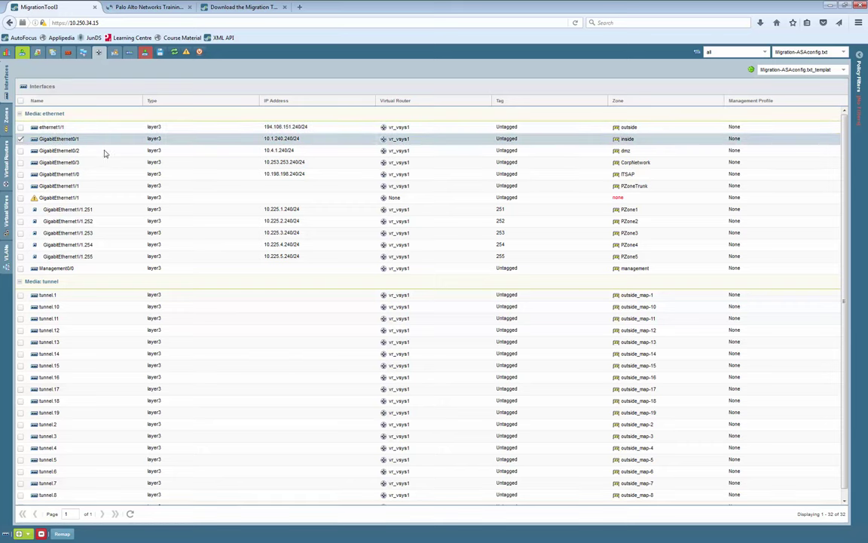
{"action": "left_click", "coordinate": [393, 226]}
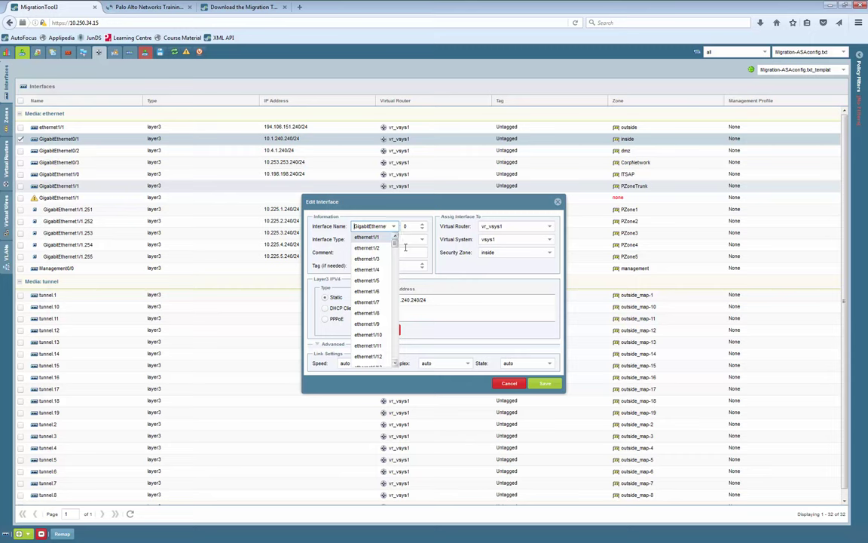
{"action": "left_click", "coordinate": [377, 260]}
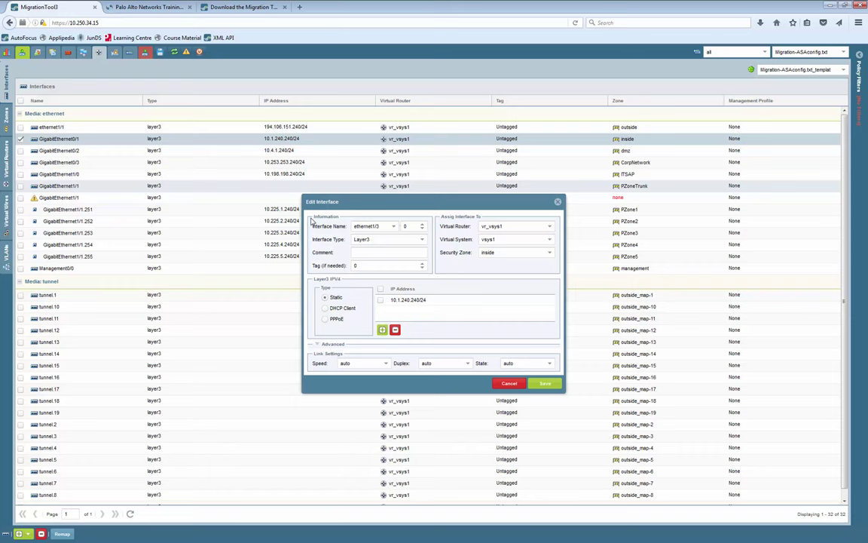
{"action": "key", "text": "Return"}
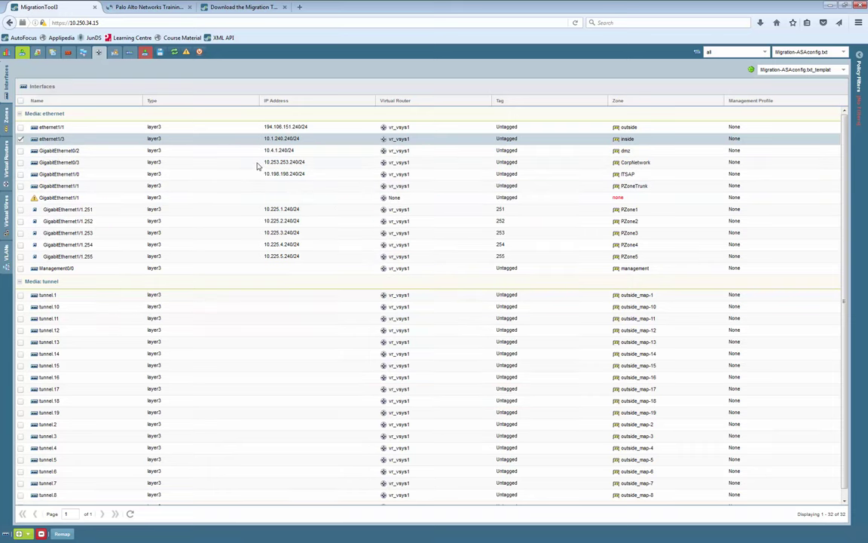
Rename interface GigabitEthernet0/2 in the dmz zone as ethernet1/2 and save it
{"action": "left_click", "coordinate": [693, 154]}
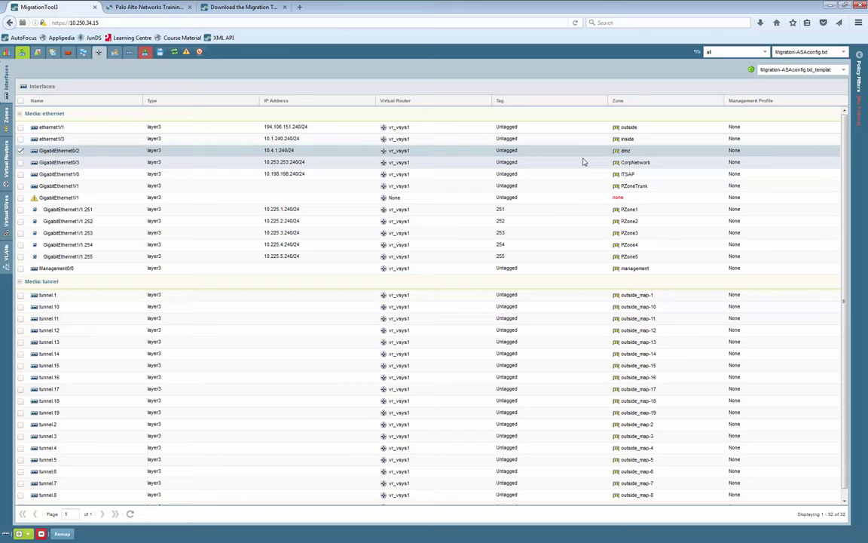
{"action": "double_click", "coordinate": [278, 151]}
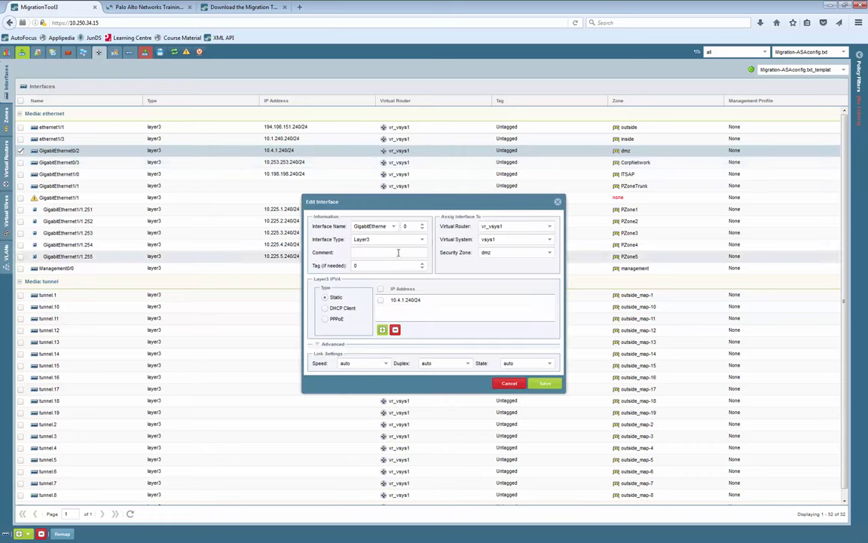
{"action": "left_click", "coordinate": [394, 226]}
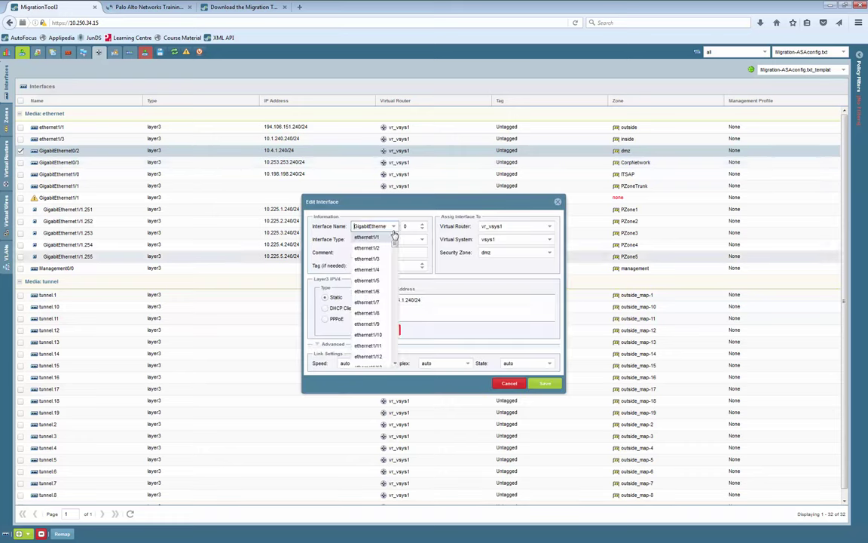
{"action": "left_click", "coordinate": [377, 247]}
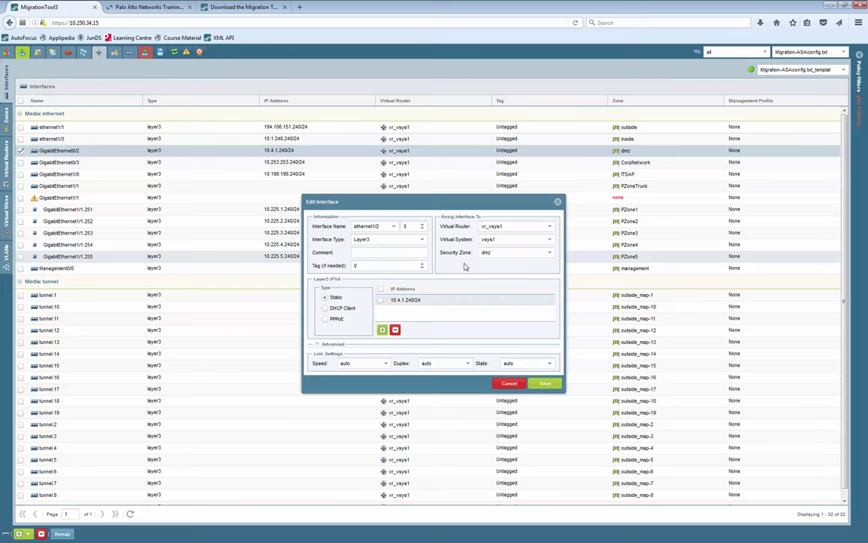
{"action": "left_click", "coordinate": [545, 383]}
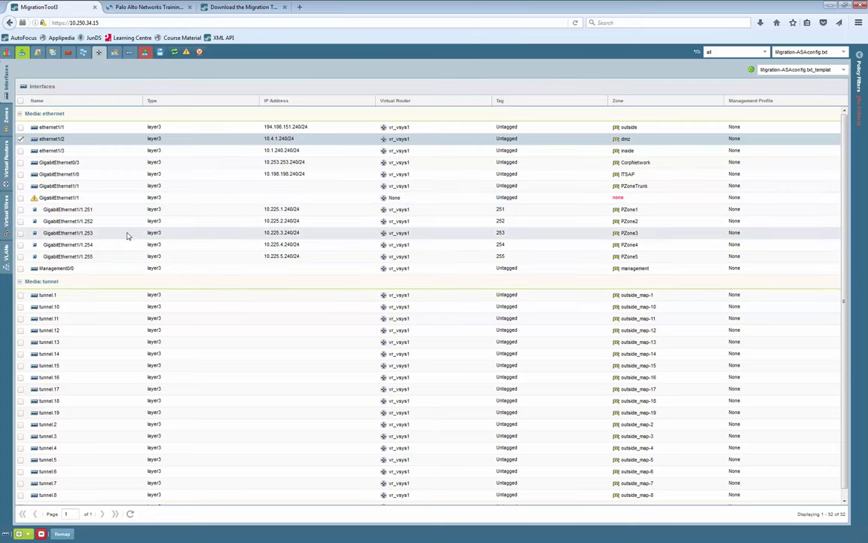
Delete the Management0/0 interface and check the interface assignments of the IPSec tunnels
{"action": "left_click", "coordinate": [87, 272]}
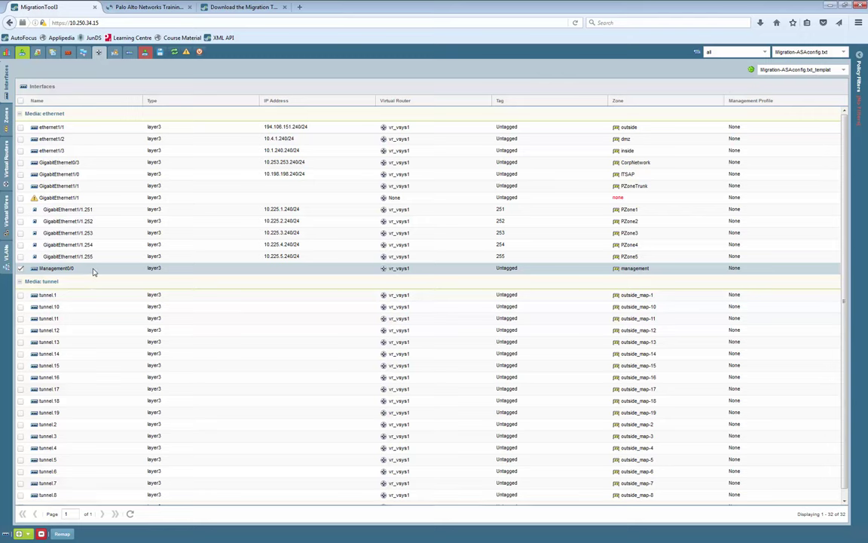
{"action": "left_click", "coordinate": [41, 534]}
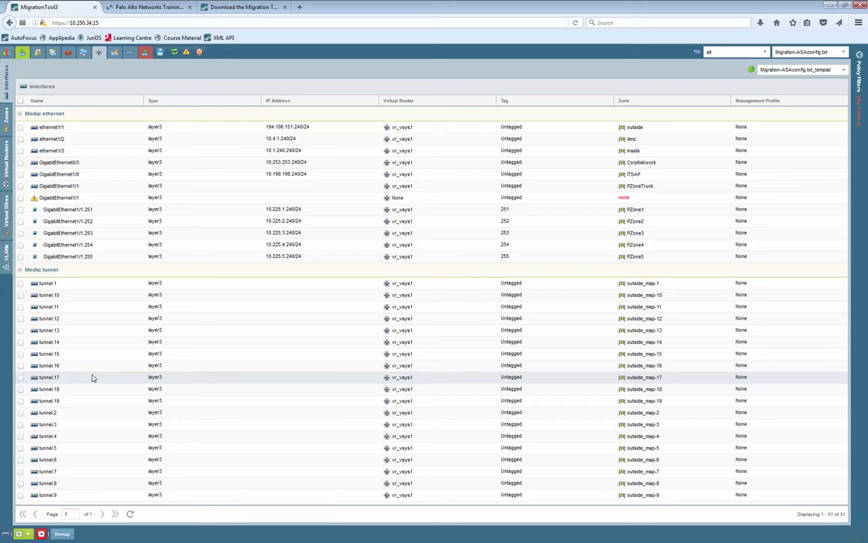
{"action": "left_click", "coordinate": [113, 52]}
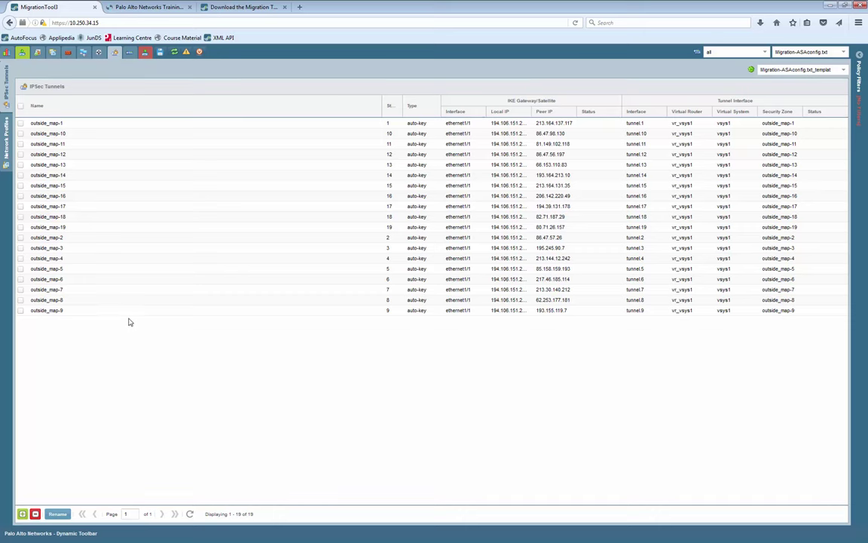
{"action": "left_click", "coordinate": [97, 52]}
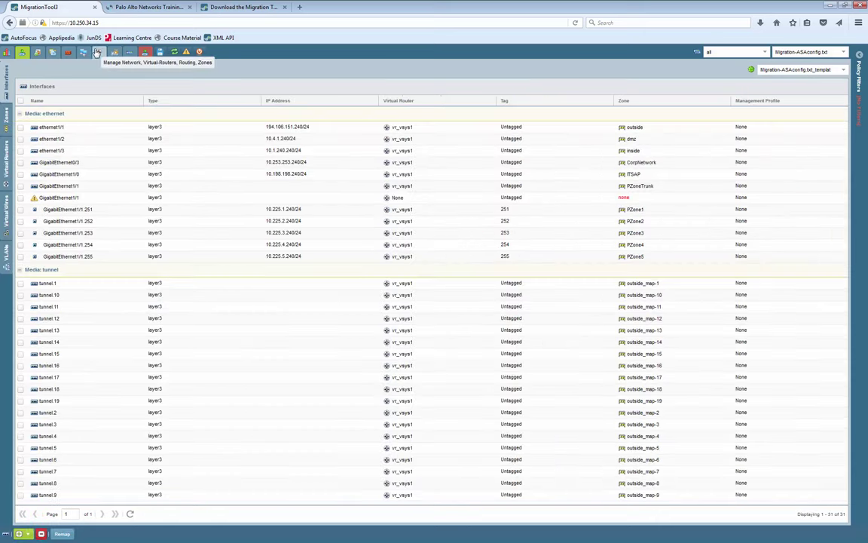
Rename the inside zone as Office, with vsys1 selected as the virtual system, and save it
{"action": "left_click", "coordinate": [6, 122]}
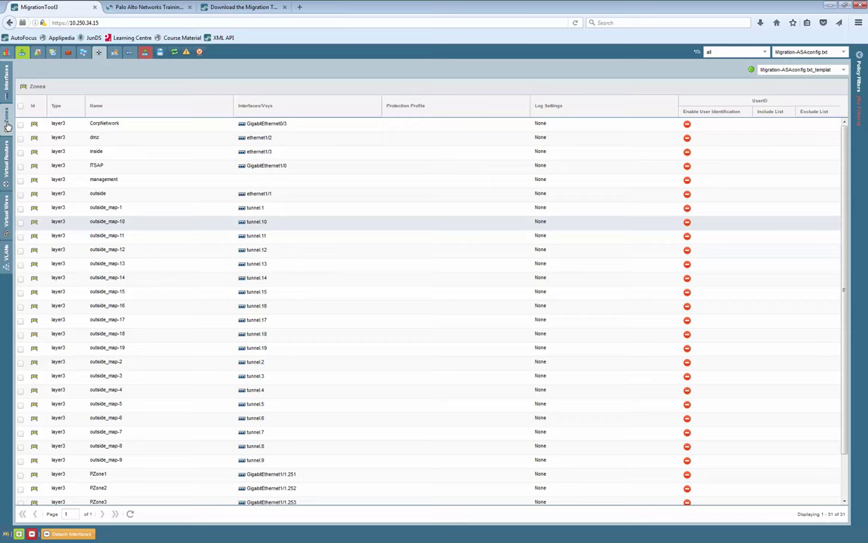
{"action": "double_click", "coordinate": [105, 151]}
{"action": "double_click", "coordinate": [359, 226]}
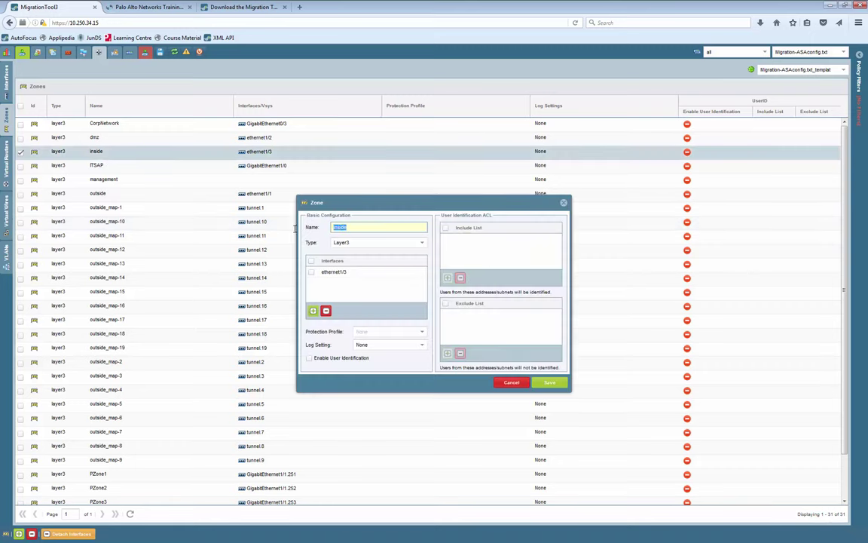
{"action": "type", "text": "Off"}
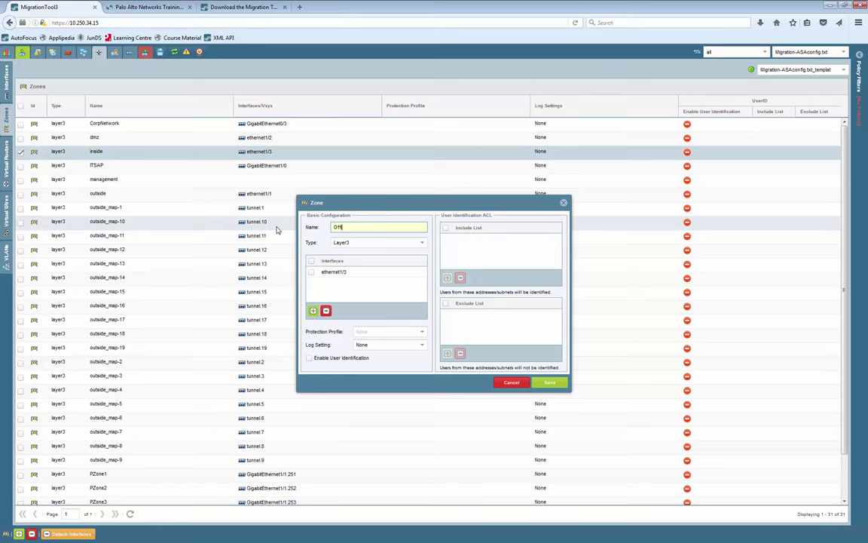
{"action": "type", "text": "ice"}
{"action": "key", "text": "Return"}
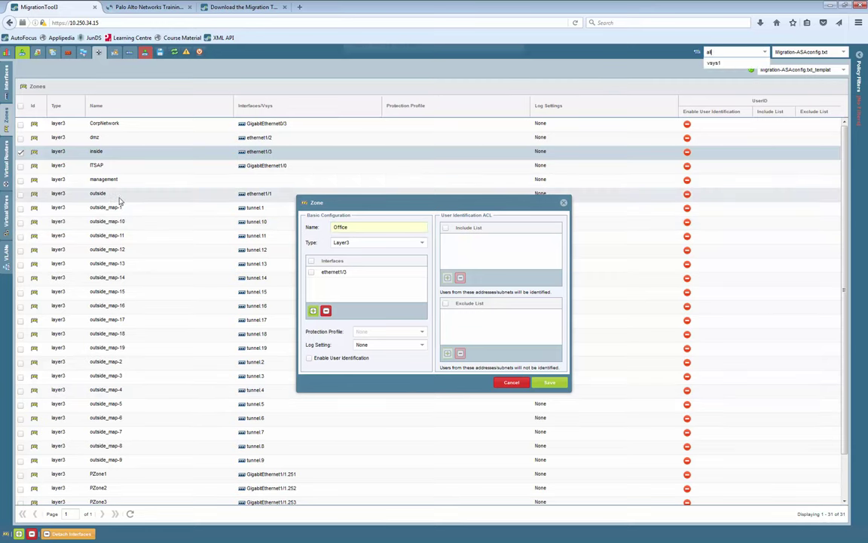
{"action": "left_click", "coordinate": [713, 64]}
{"action": "left_click", "coordinate": [548, 383]}
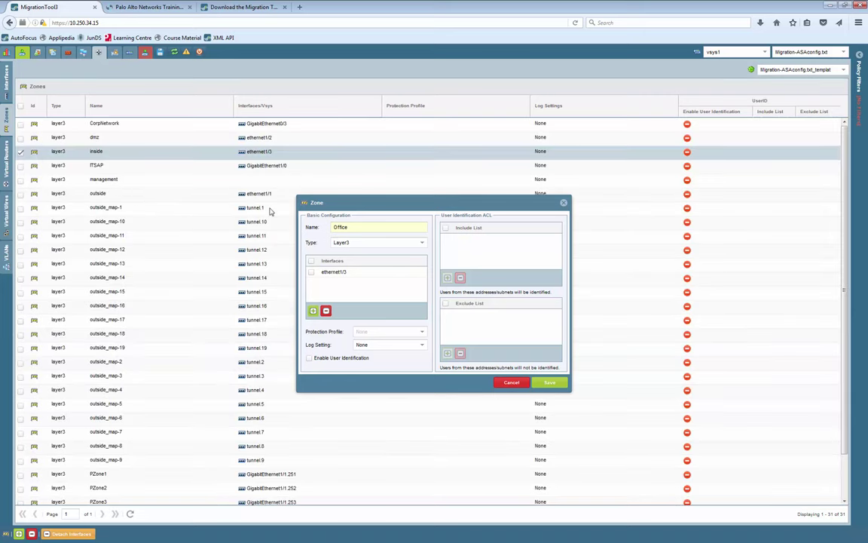
{"action": "left_click", "coordinate": [549, 382]}
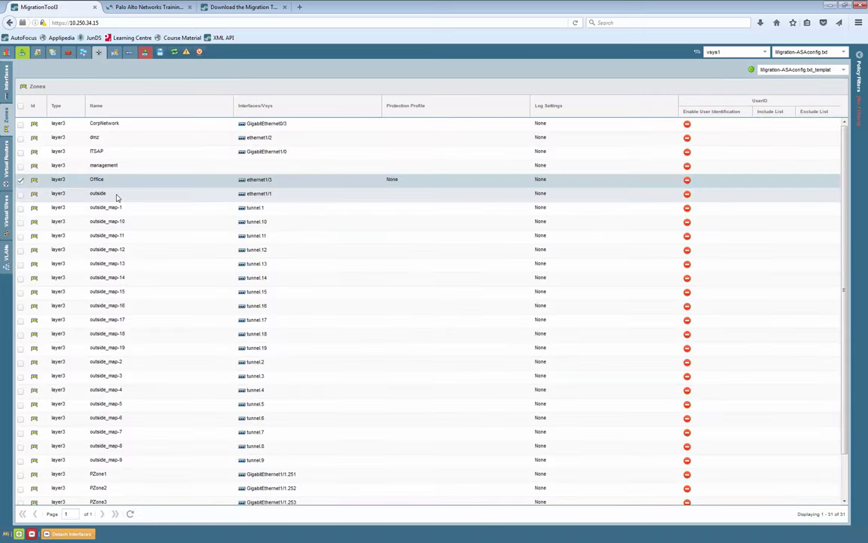
Rename the outside zone as Internet, save it and look over the zone list
{"action": "double_click", "coordinate": [117, 196]}
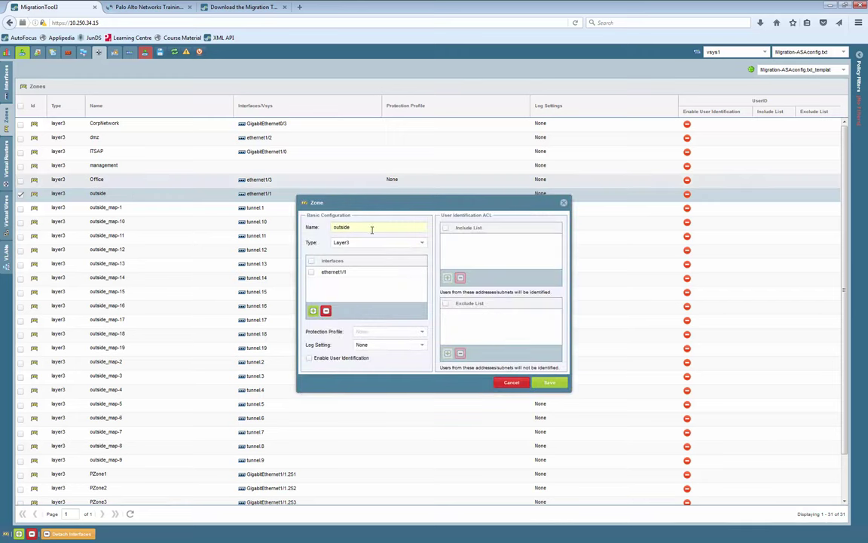
{"action": "type", "text": "Internet"}
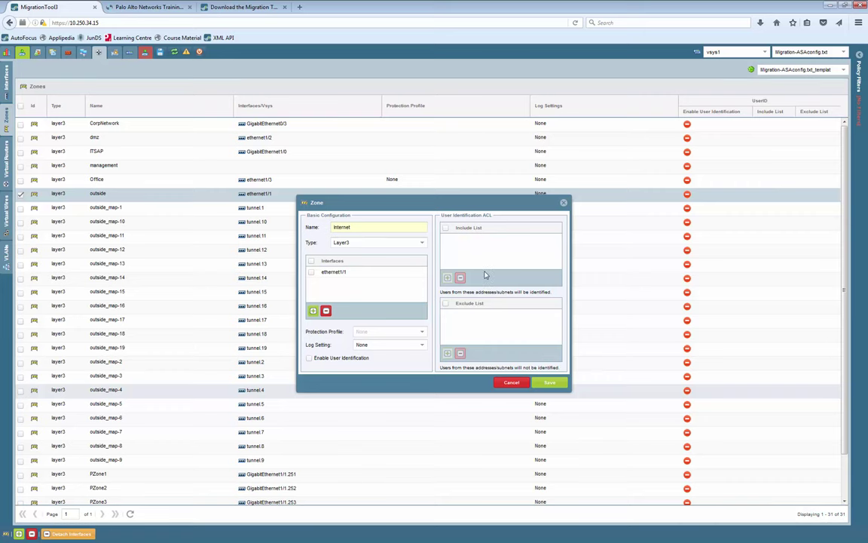
{"action": "key", "text": "Return"}
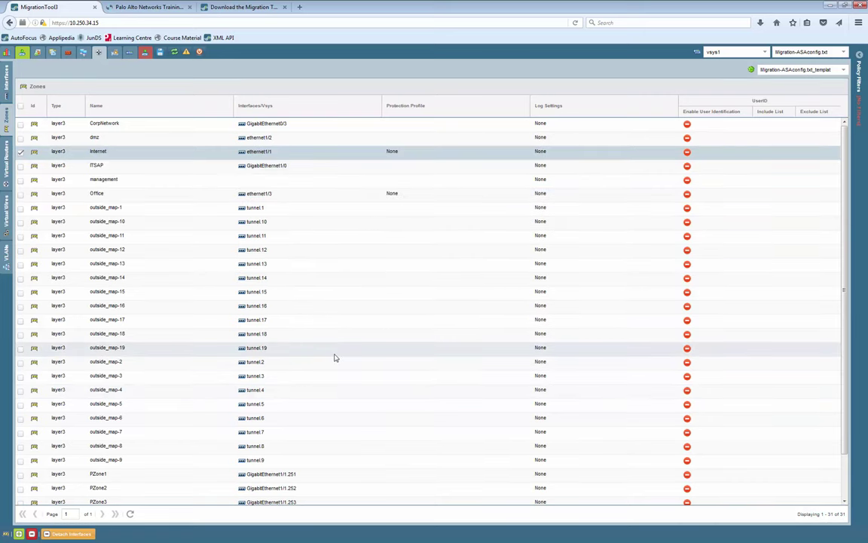
{"action": "scroll", "coordinate": [326, 353], "scroll_direction": "down", "scroll_amount": 1}
{"action": "scroll", "coordinate": [363, 372], "scroll_direction": "up", "scroll_amount": 1}
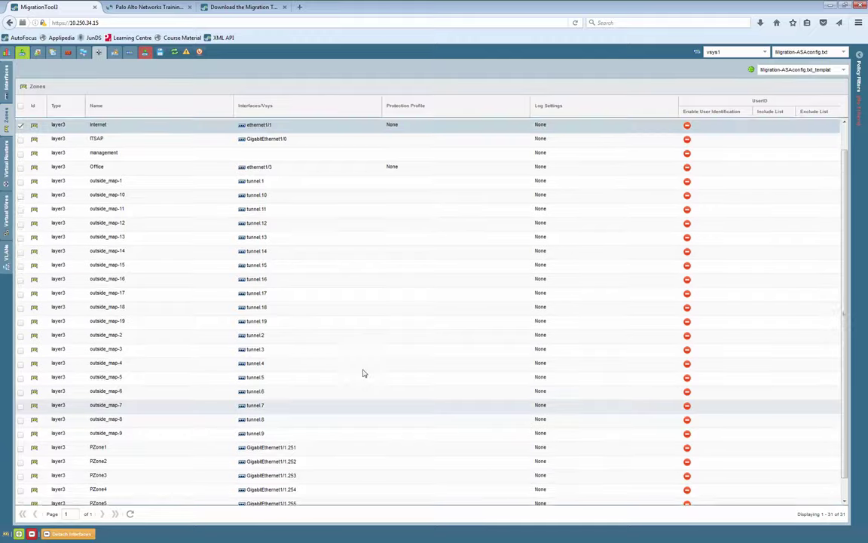
Inspect the IPv4 static routes of the virtual router vr_vsys1
{"action": "left_click", "coordinate": [5, 161]}
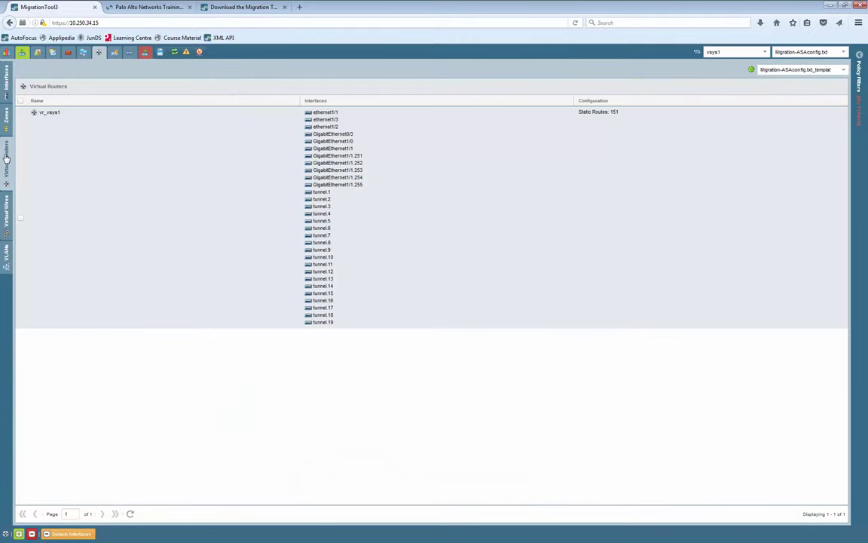
{"action": "double_click", "coordinate": [49, 113]}
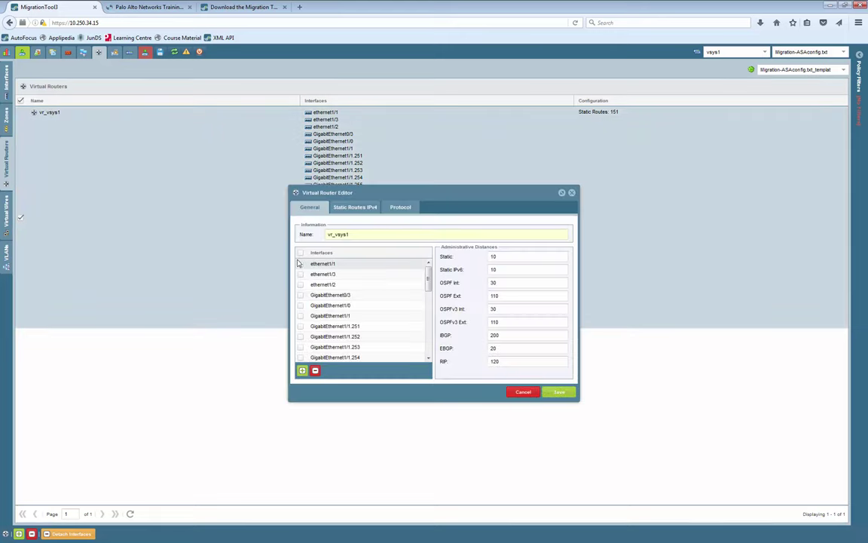
{"action": "left_click", "coordinate": [355, 206]}
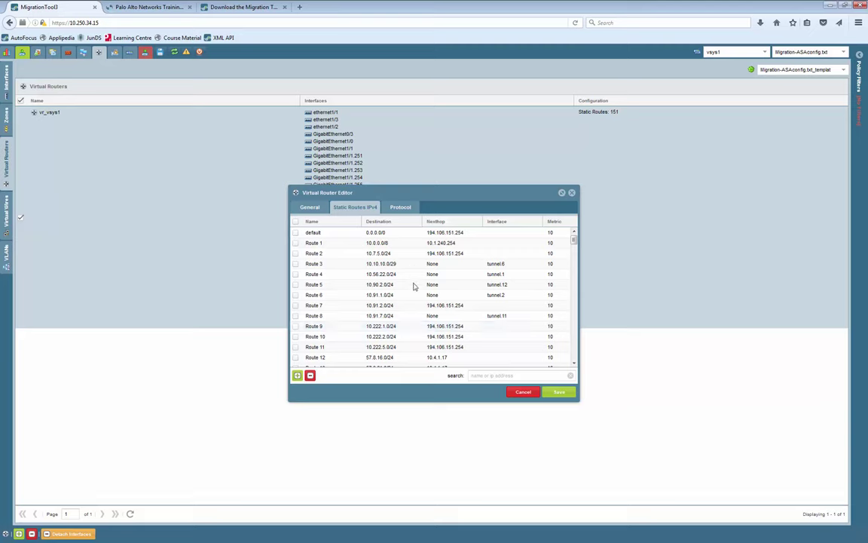
{"action": "scroll", "coordinate": [392, 301], "scroll_direction": "down", "scroll_amount": 2}
{"action": "scroll", "coordinate": [391, 301], "scroll_direction": "up", "scroll_amount": 3}
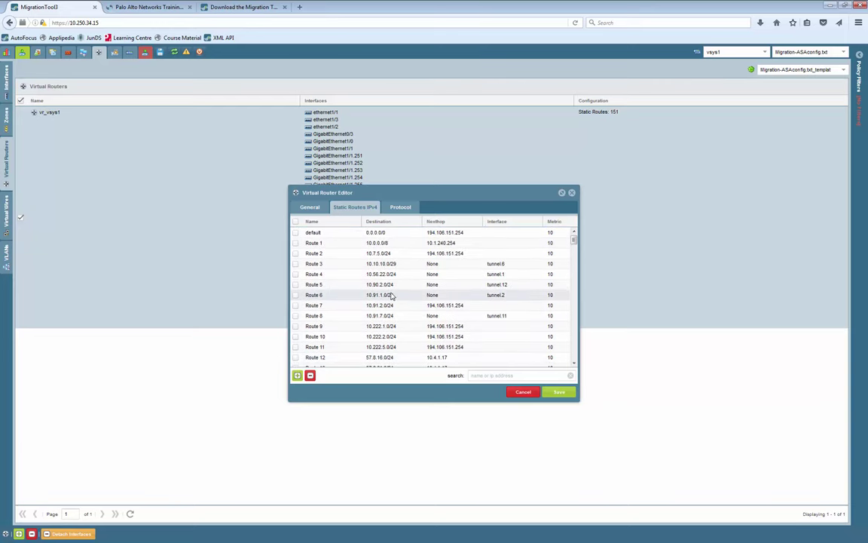
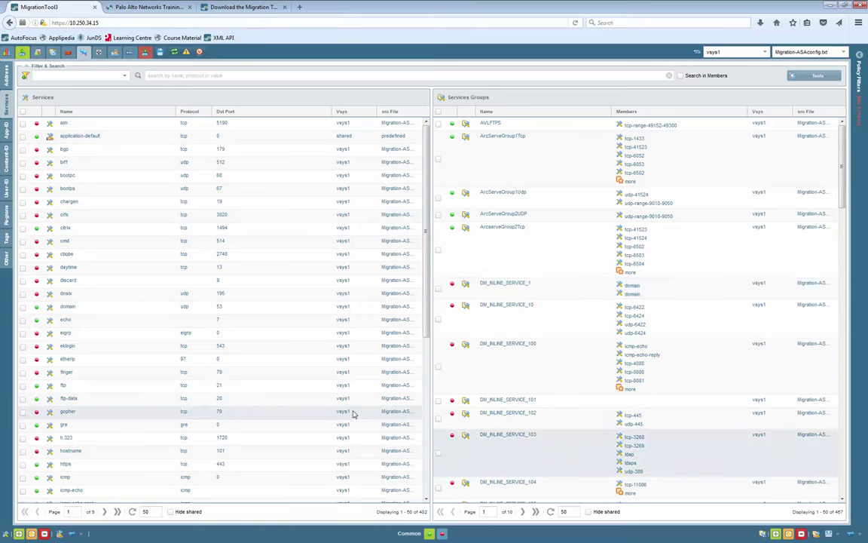
Remove the unused objects from the ASA configuration and look over the identity NAT rules
{"action": "left_click", "coordinate": [66, 53]}
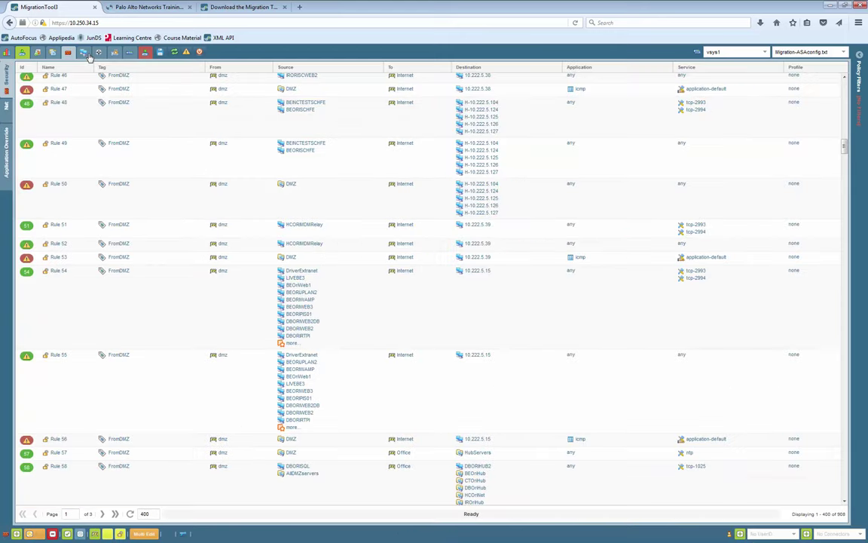
{"action": "left_click", "coordinate": [83, 53]}
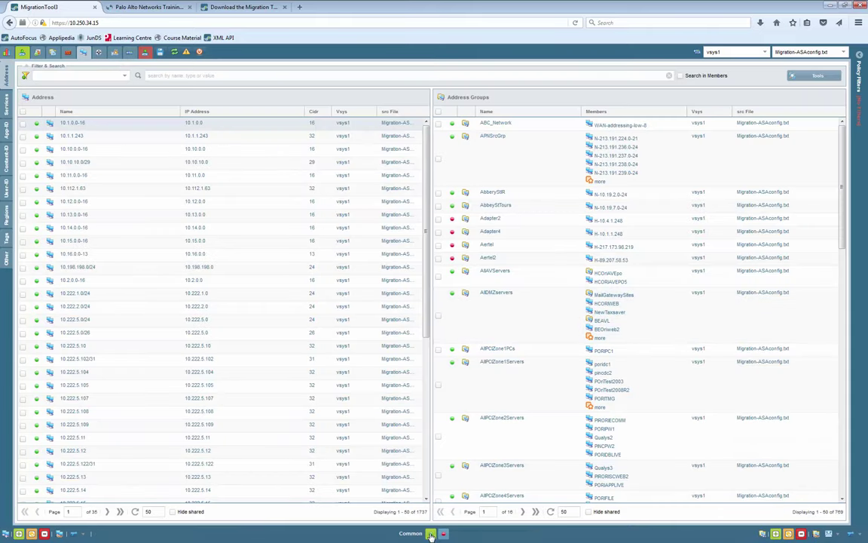
{"action": "left_click", "coordinate": [430, 535]}
{"action": "left_click", "coordinate": [417, 313]}
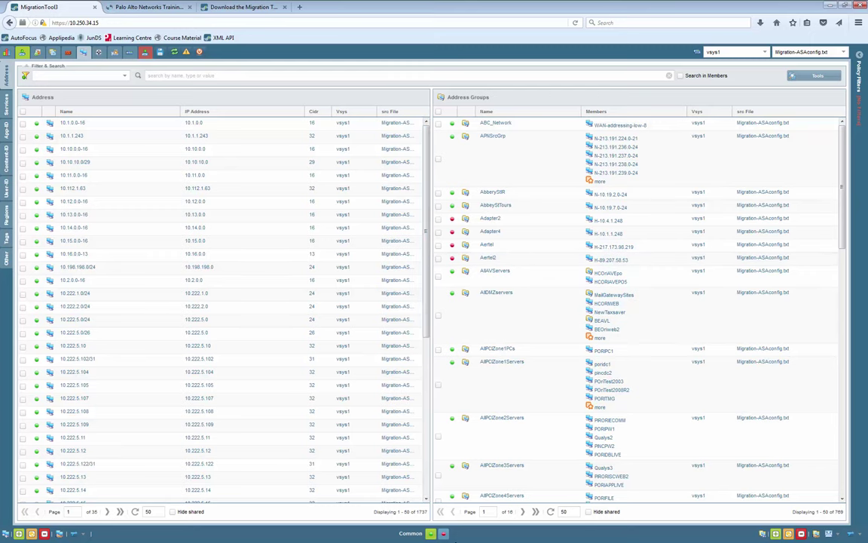
{"action": "left_click", "coordinate": [444, 533]}
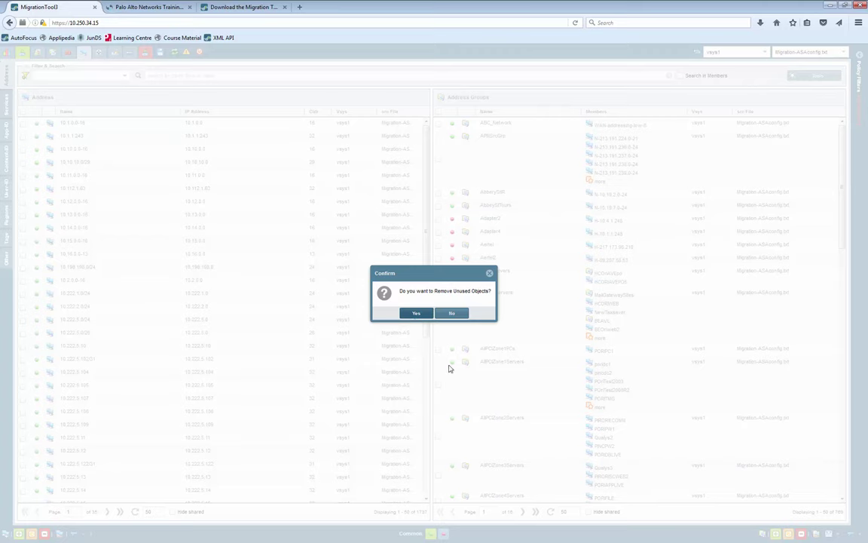
{"action": "left_click", "coordinate": [416, 315]}
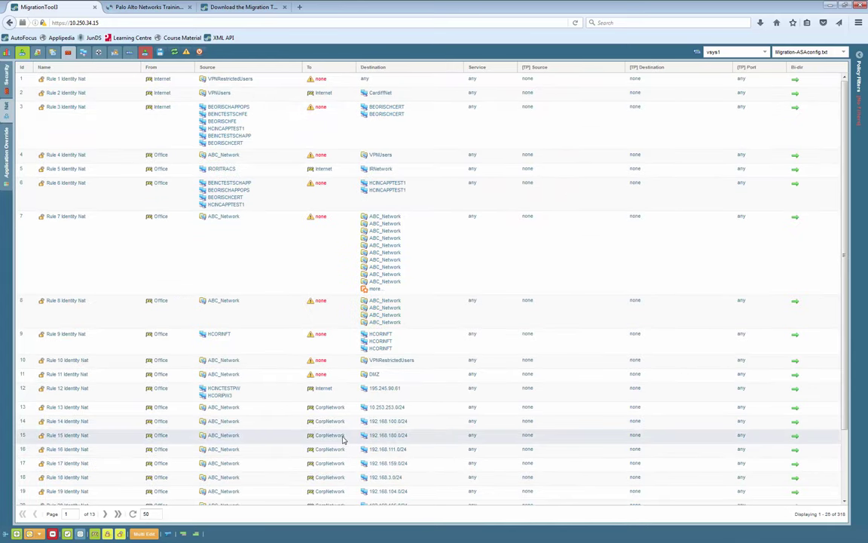
{"action": "scroll", "coordinate": [343, 439], "scroll_direction": "down", "scroll_amount": 3}
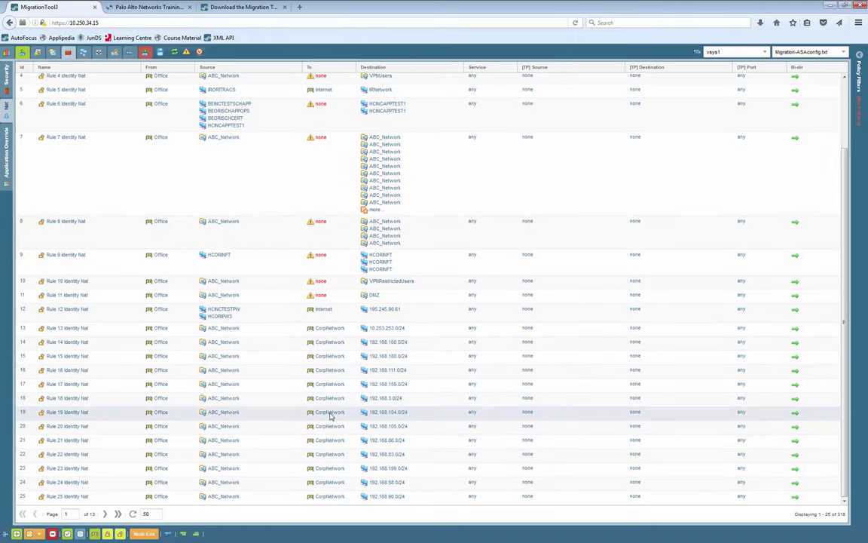
{"action": "scroll", "coordinate": [329, 415], "scroll_direction": "up", "scroll_amount": 3}
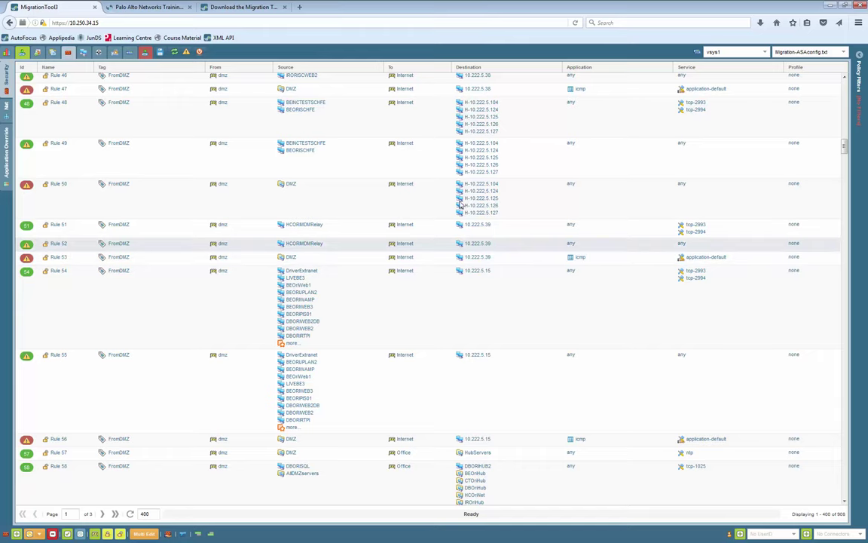
Import the Palo Alto configuration file PaloAlto-initial-cfg_v7-1 from the Best Practises folder as a single file
{"action": "left_click", "coordinate": [22, 53]}
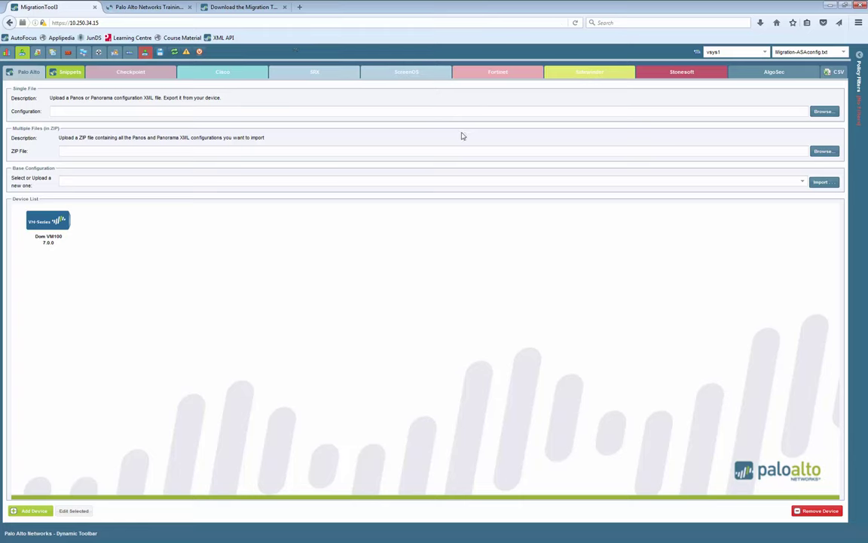
{"action": "left_click", "coordinate": [824, 110]}
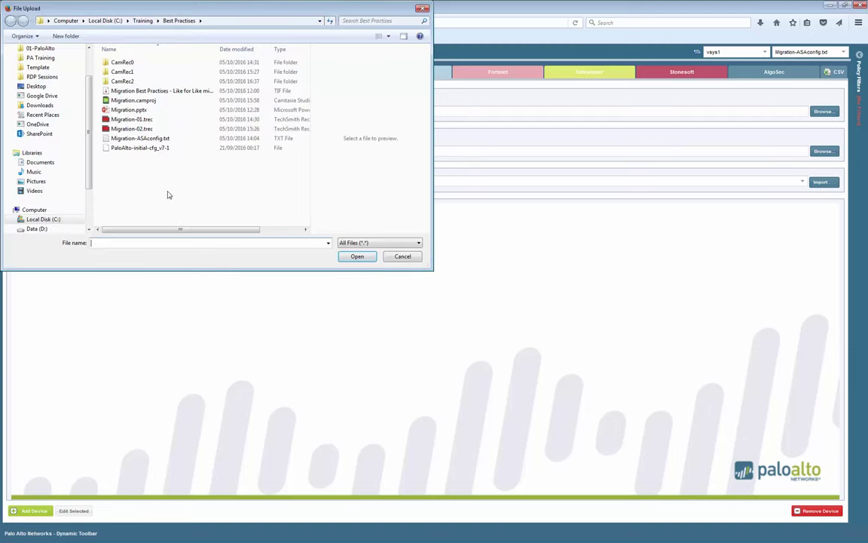
{"action": "left_click", "coordinate": [143, 150]}
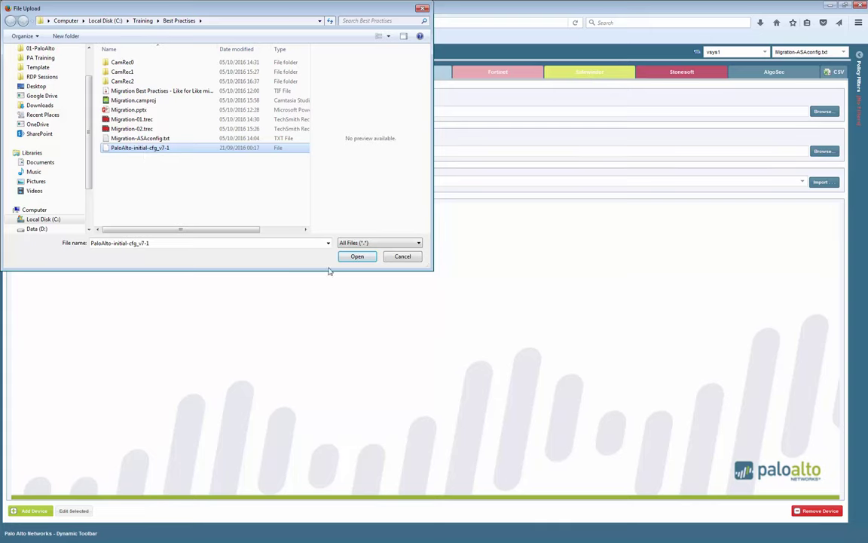
{"action": "left_click", "coordinate": [355, 257]}
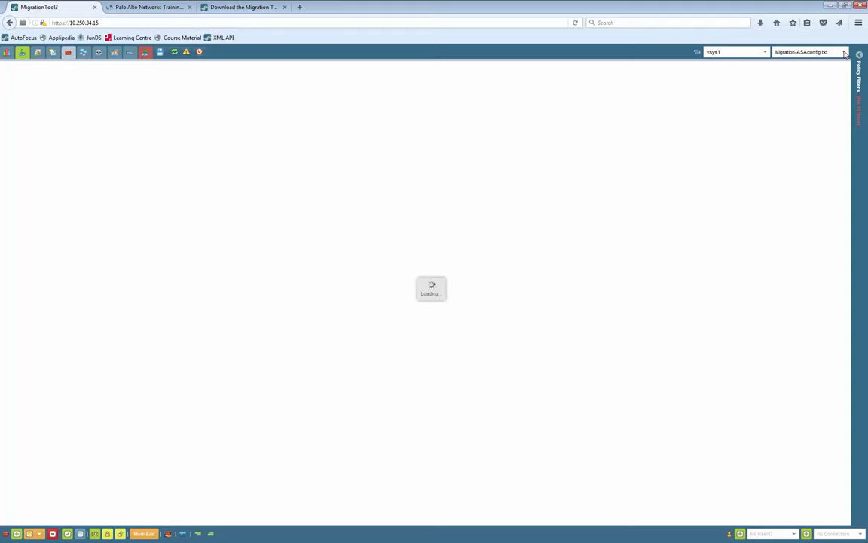
Switch the active configuration to PaloAlto-initial-cfg_v7-1 and review its security rules
{"action": "left_click", "coordinate": [845, 53]}
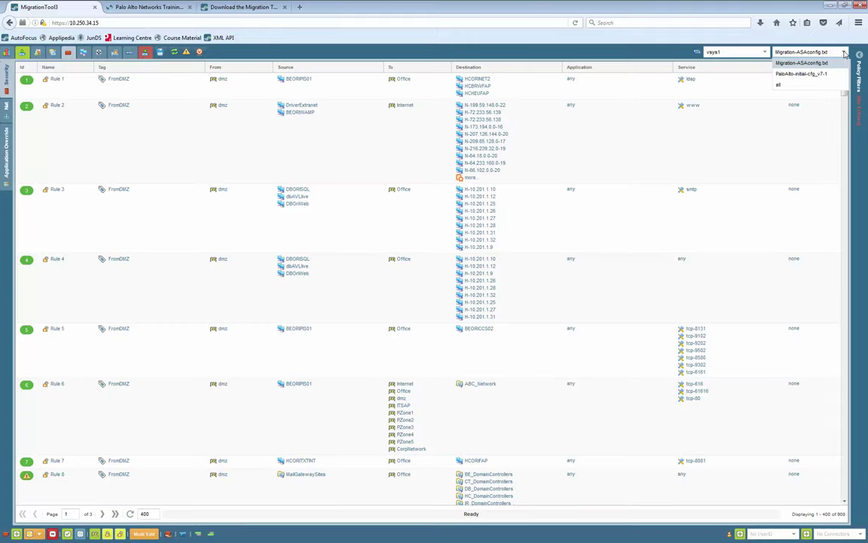
{"action": "left_click", "coordinate": [795, 73]}
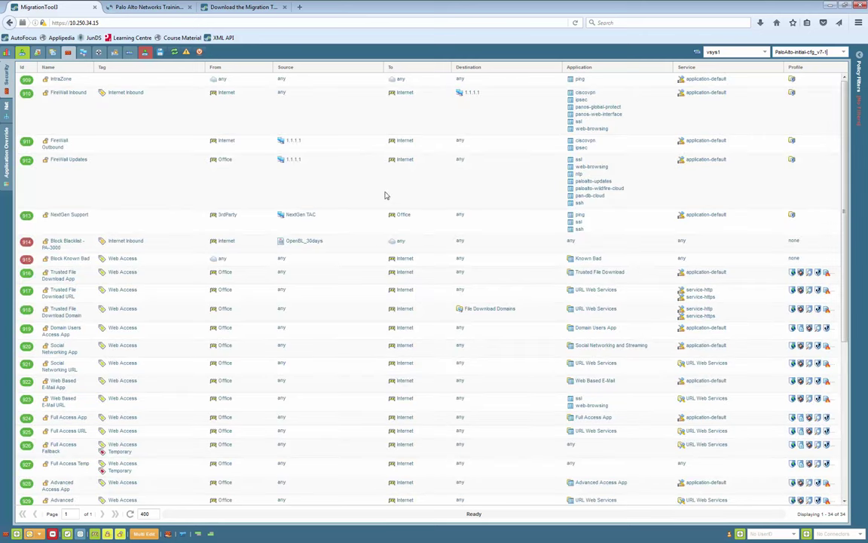
{"action": "scroll", "coordinate": [349, 316], "scroll_direction": "down", "scroll_amount": 4}
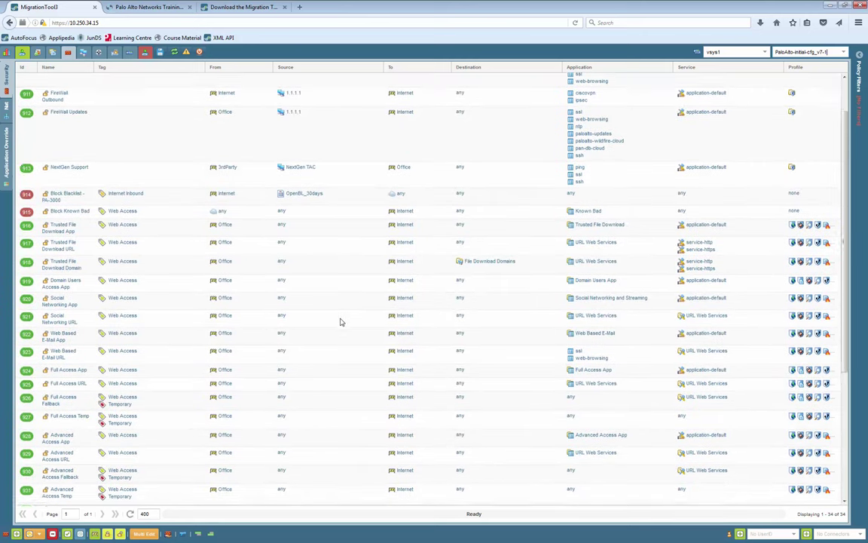
{"action": "scroll", "coordinate": [340, 322], "scroll_direction": "down", "scroll_amount": 4}
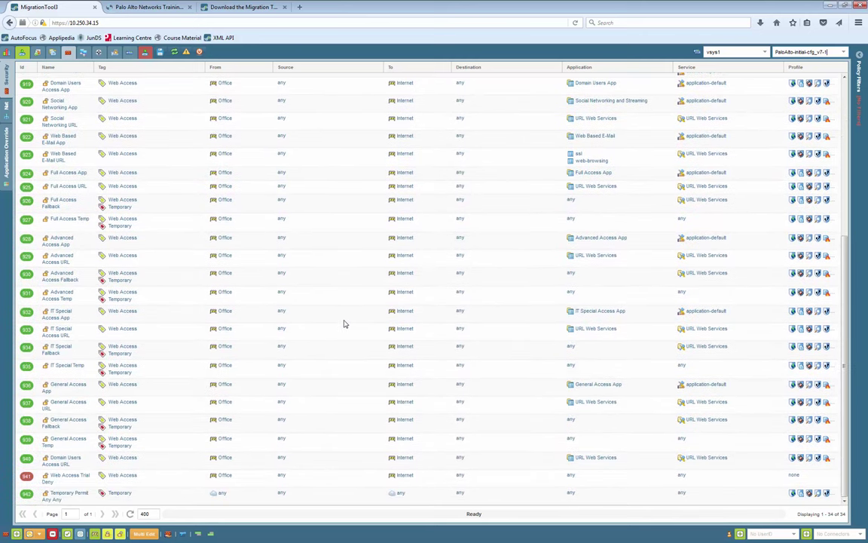
{"action": "scroll", "coordinate": [346, 331], "scroll_direction": "up", "scroll_amount": 8}
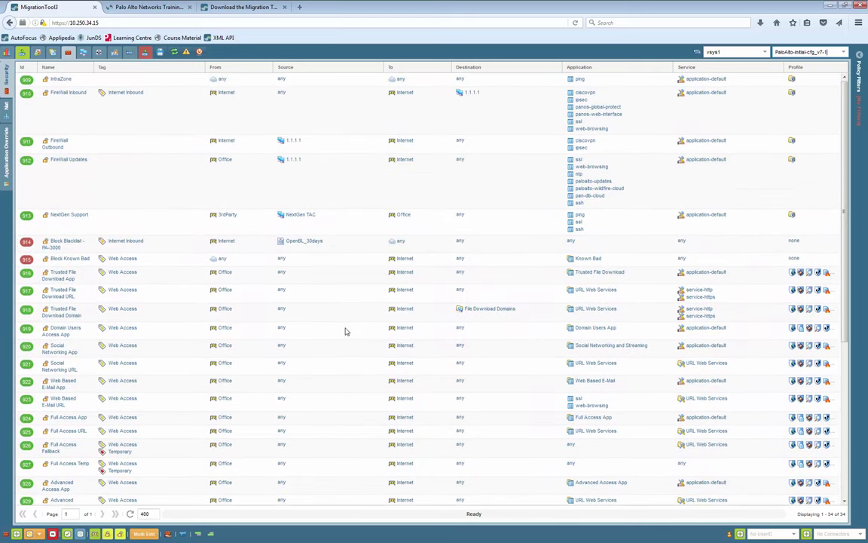
Map the Objects, Policies and Zones of the ASA configuration's vsys1 onto vsys1 in the base configuration
{"action": "left_click", "coordinate": [144, 53]}
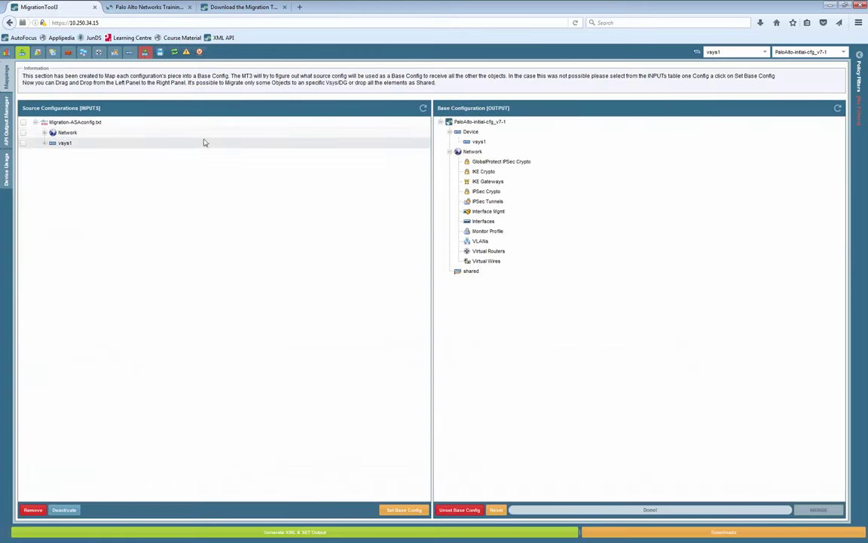
{"action": "left_click", "coordinate": [44, 142]}
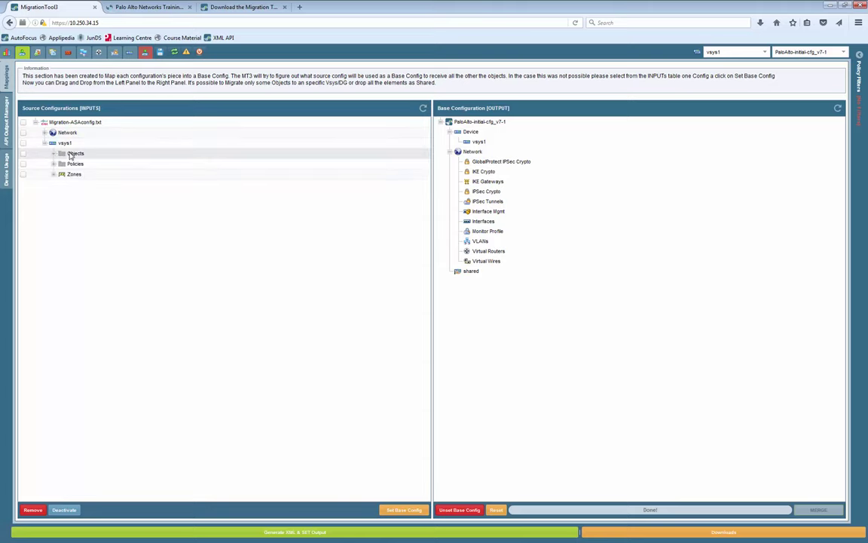
{"action": "left_click_drag", "start_coordinate": [71, 155], "coordinate": [397, 165]}
{"action": "left_click_drag", "start_coordinate": [483, 153], "coordinate": [480, 143]}
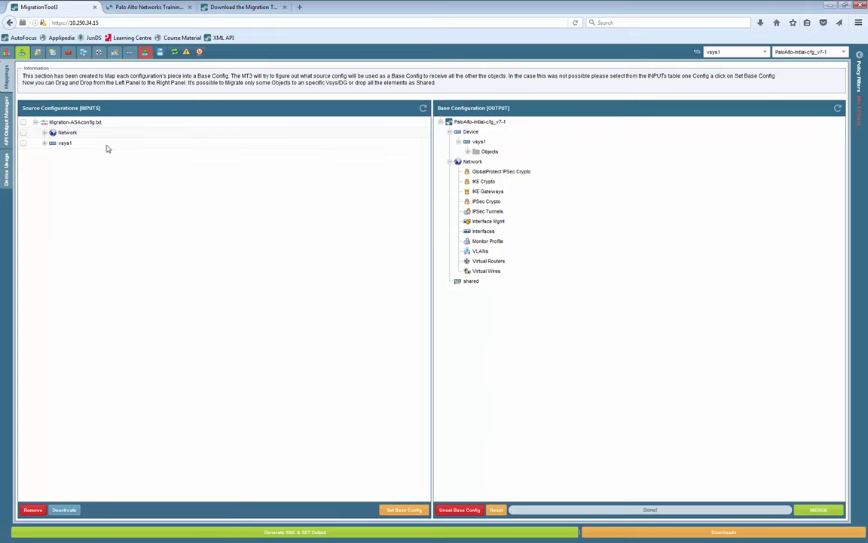
{"action": "left_click", "coordinate": [45, 142]}
{"action": "left_click_drag", "start_coordinate": [75, 153], "coordinate": [443, 144]}
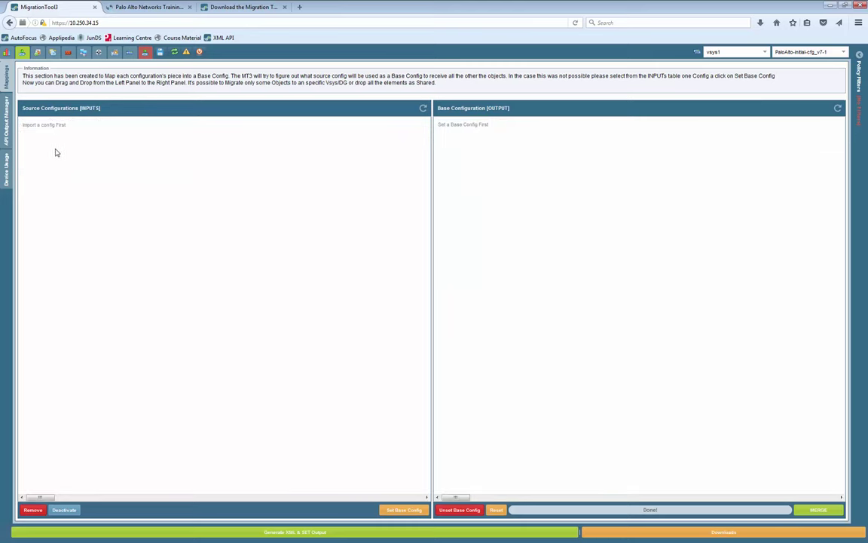
{"action": "left_click_drag", "start_coordinate": [70, 157], "coordinate": [479, 145]}
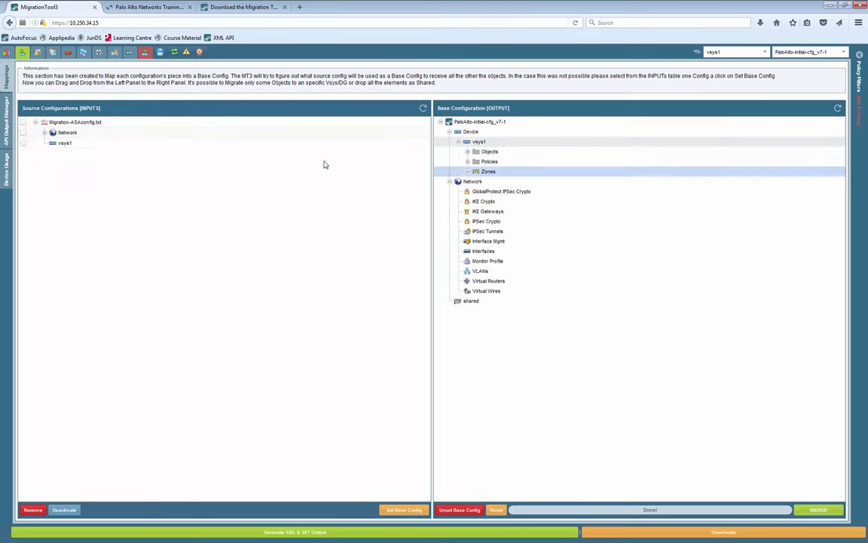
Map the ASA virtual routers, interfaces, IPSec tunnels, IPSec crypto, IKE gateways and IKE crypto onto the matching Network entries of the base configuration
{"action": "left_click", "coordinate": [44, 132]}
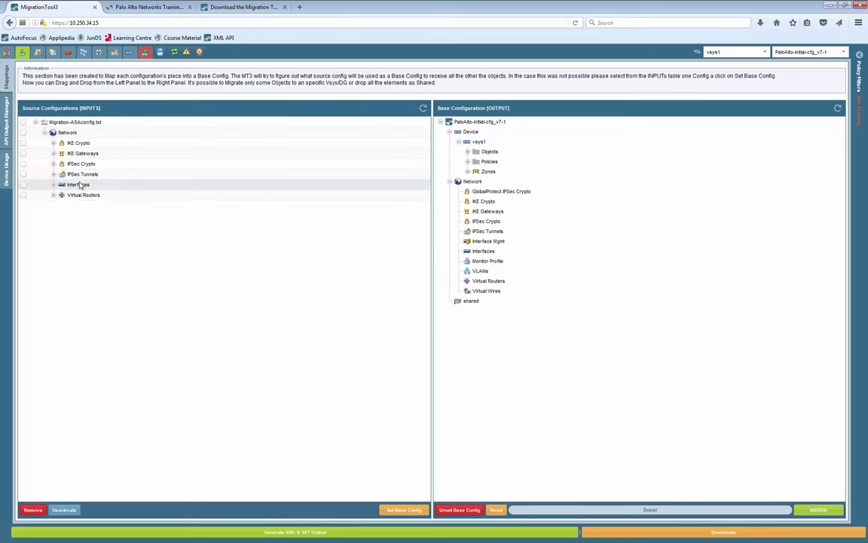
{"action": "left_click_drag", "start_coordinate": [85, 199], "coordinate": [490, 281]}
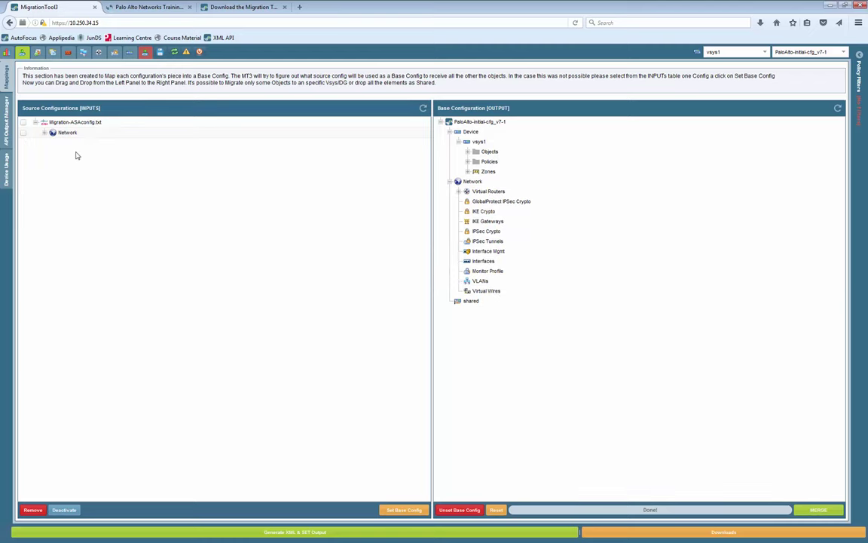
{"action": "left_click", "coordinate": [44, 132]}
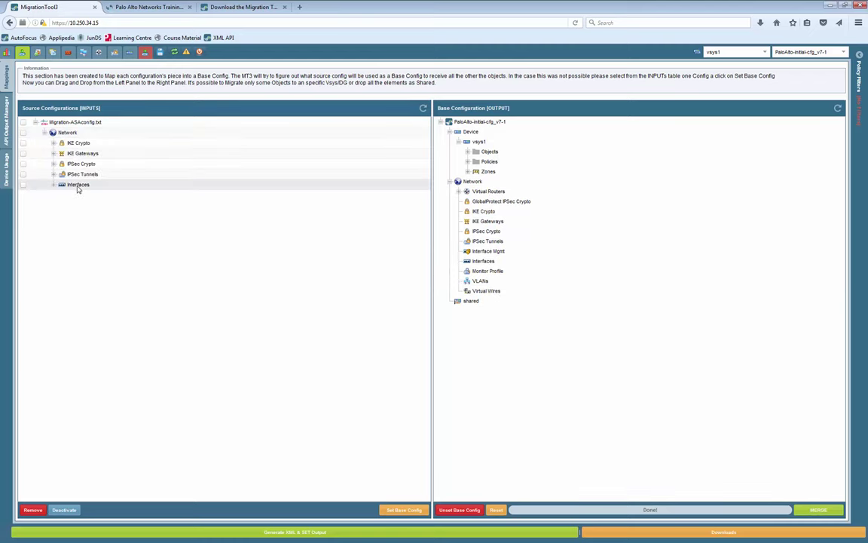
{"action": "left_click_drag", "start_coordinate": [77, 187], "coordinate": [480, 264]}
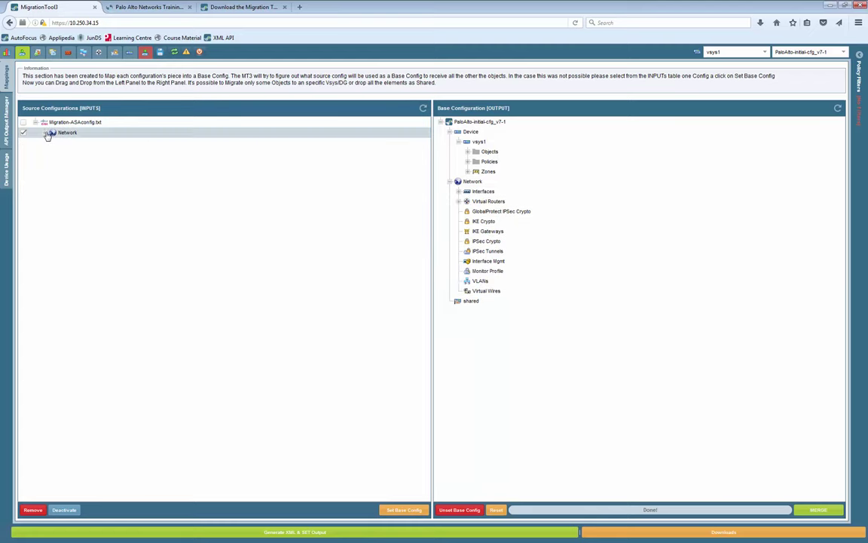
{"action": "double_click", "coordinate": [49, 133]}
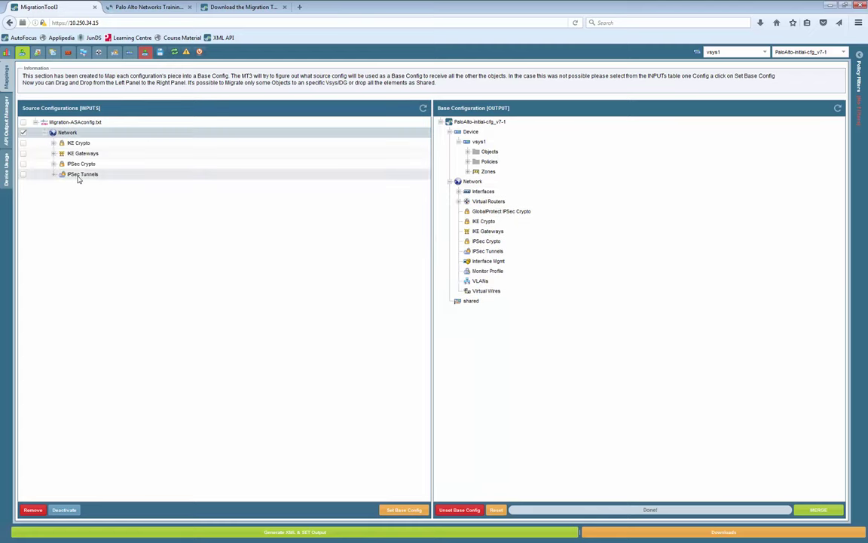
{"action": "left_click_drag", "start_coordinate": [78, 174], "coordinate": [497, 257]}
{"action": "left_click_drag", "start_coordinate": [82, 153], "coordinate": [499, 251]}
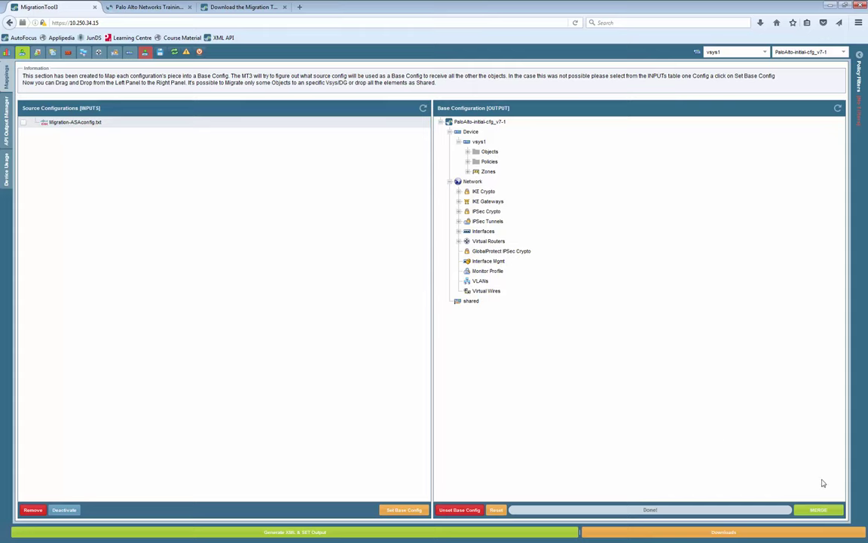
Merge the mapped ASA elements into the base configuration and check the combined security rules
{"action": "left_click", "coordinate": [815, 511]}
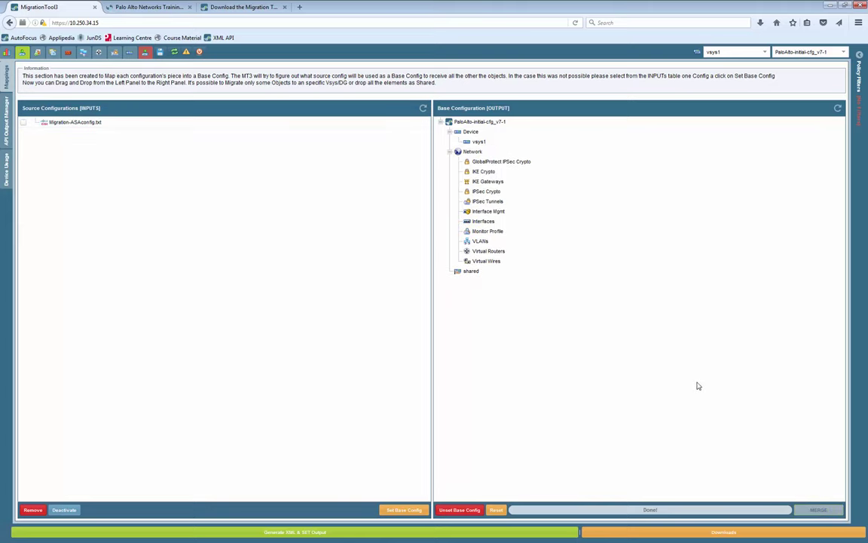
{"action": "left_click", "coordinate": [68, 52]}
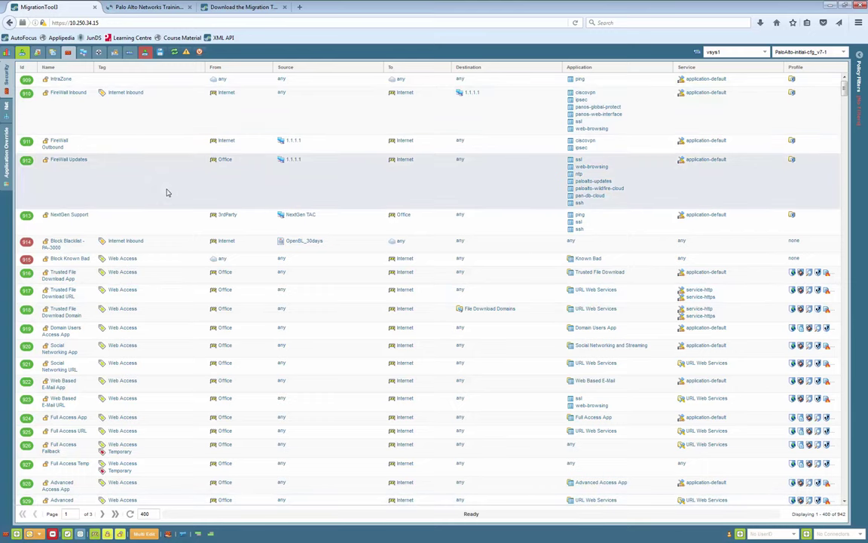
{"action": "scroll", "coordinate": [174, 196], "scroll_direction": "down", "scroll_amount": 3}
{"action": "scroll", "coordinate": [182, 301], "scroll_direction": "down", "scroll_amount": 10}
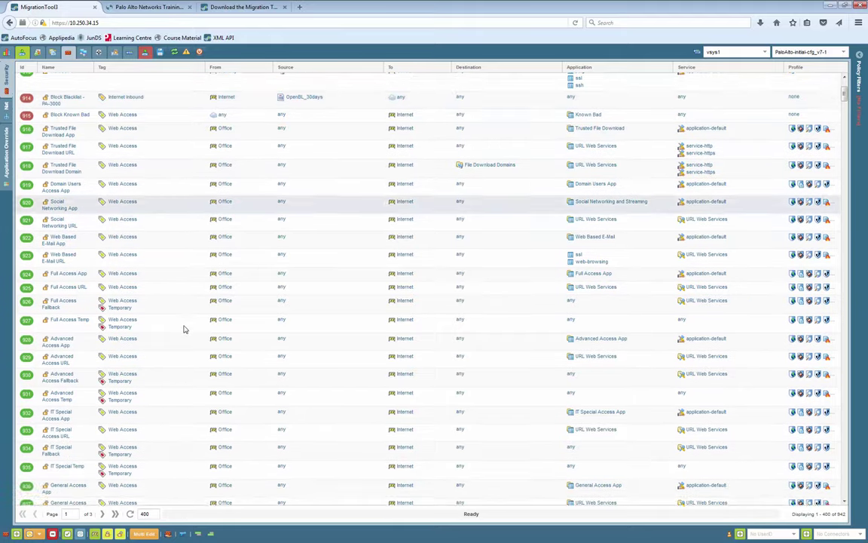
Examine the merged security rules and the available columns, comparing security profiles on the base and ASA rules
{"action": "scroll", "coordinate": [189, 389], "scroll_direction": "down", "scroll_amount": 3}
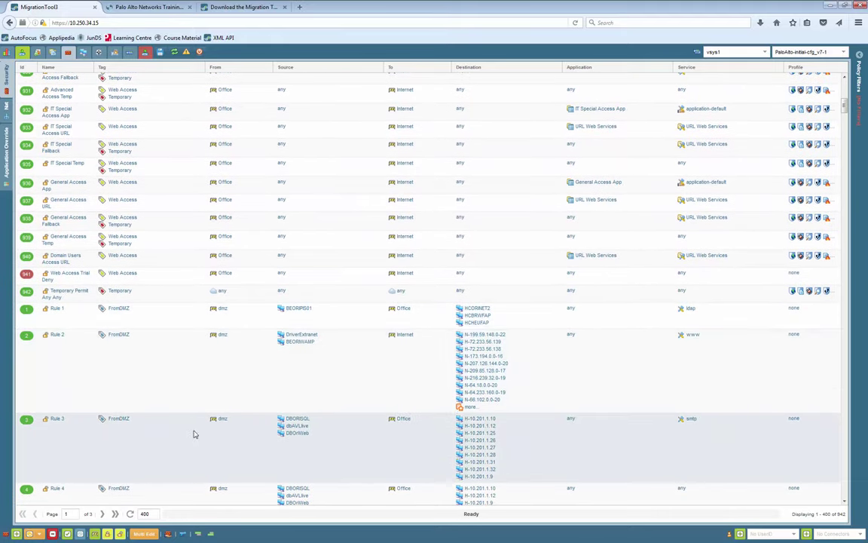
{"action": "scroll", "coordinate": [193, 422], "scroll_direction": "down", "scroll_amount": 5}
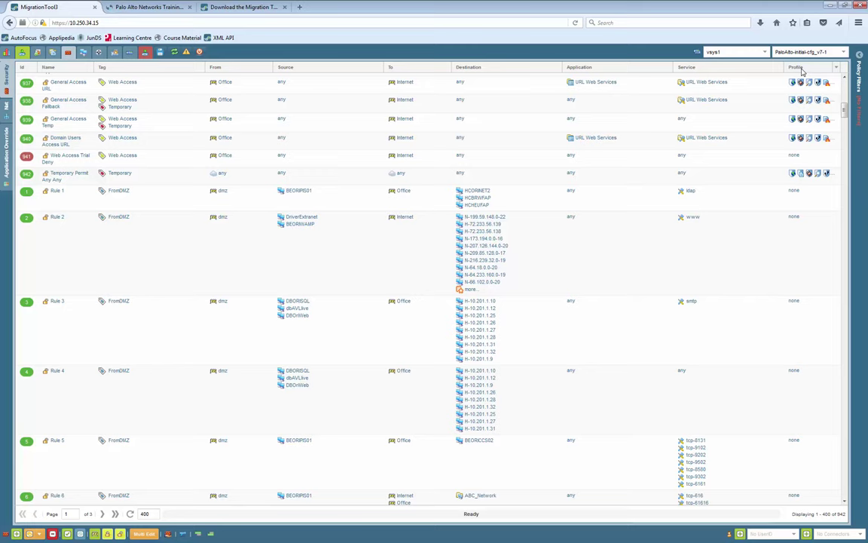
{"action": "right_click", "coordinate": [803, 70]}
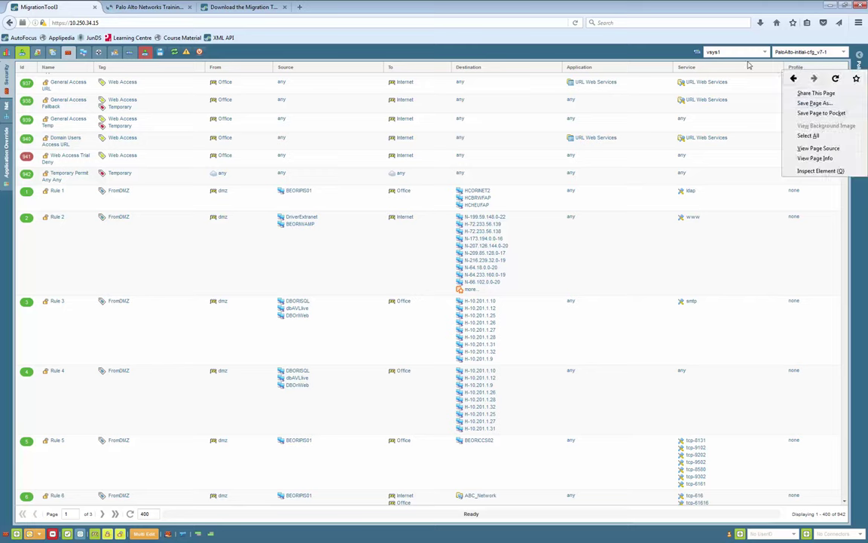
{"action": "key", "text": "Escape"}
{"action": "left_click", "coordinate": [835, 67]}
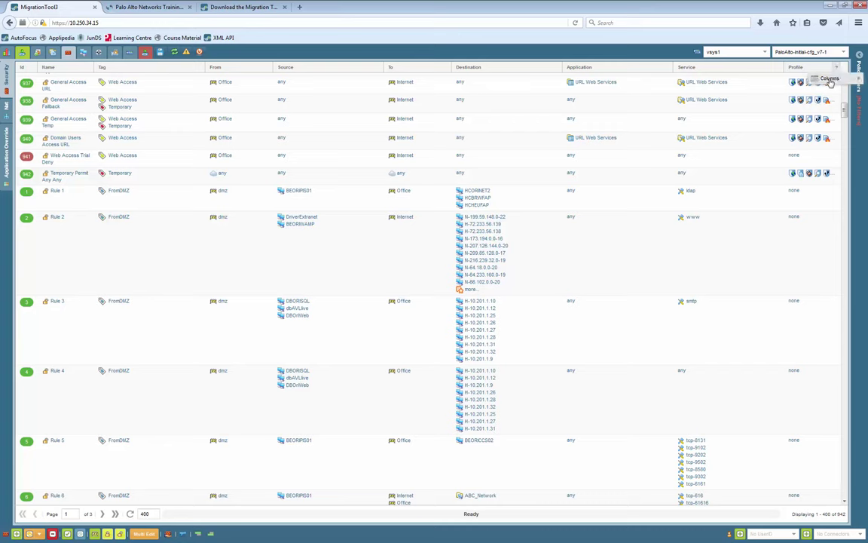
{"action": "mouse_move", "coordinate": [828, 78]}
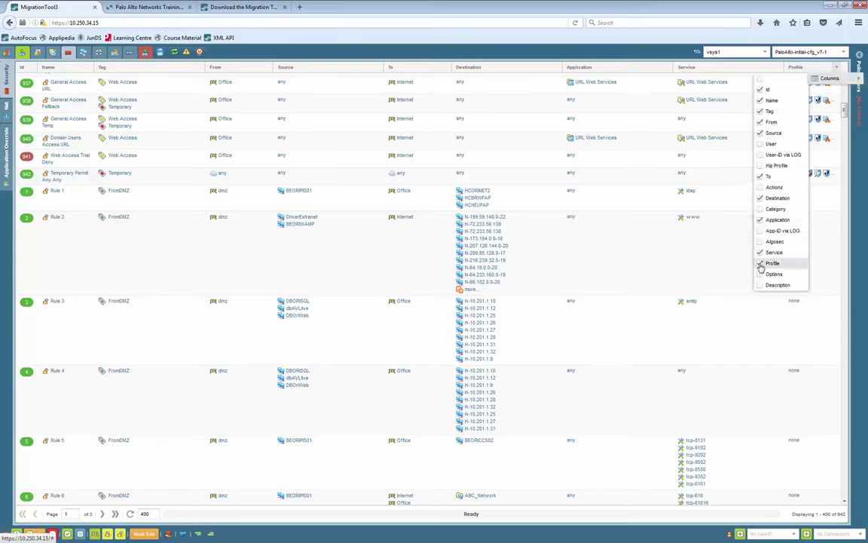
{"action": "left_click", "coordinate": [820, 226]}
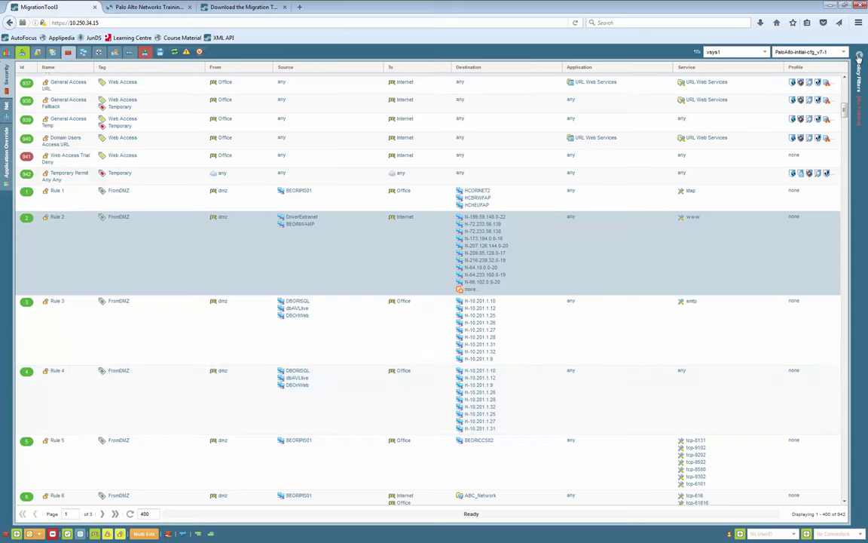
Filter the security rules to those whose To zone equals Internet
{"action": "left_click", "coordinate": [860, 106]}
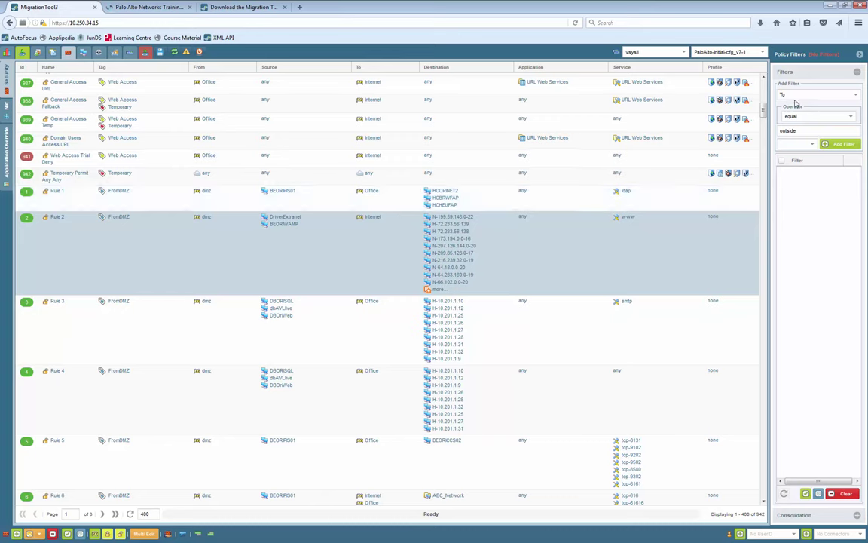
{"action": "double_click", "coordinate": [788, 130]}
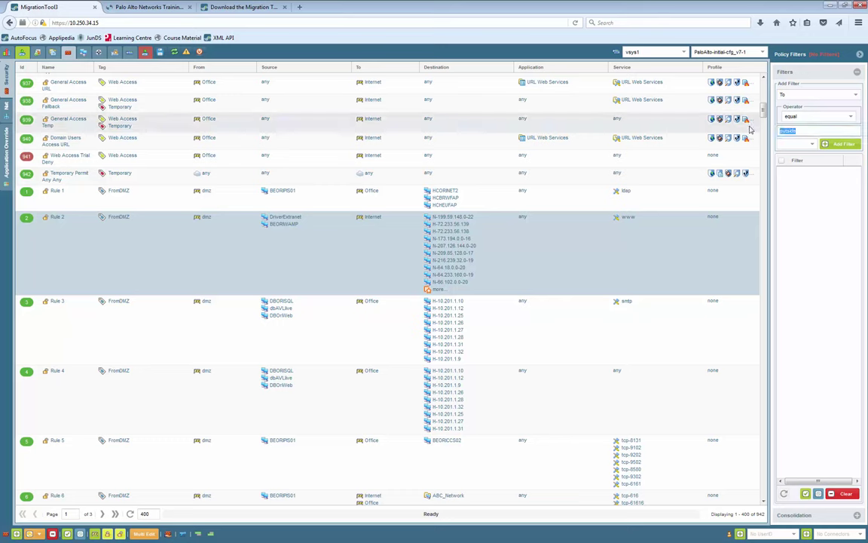
{"action": "type", "text": "in"}
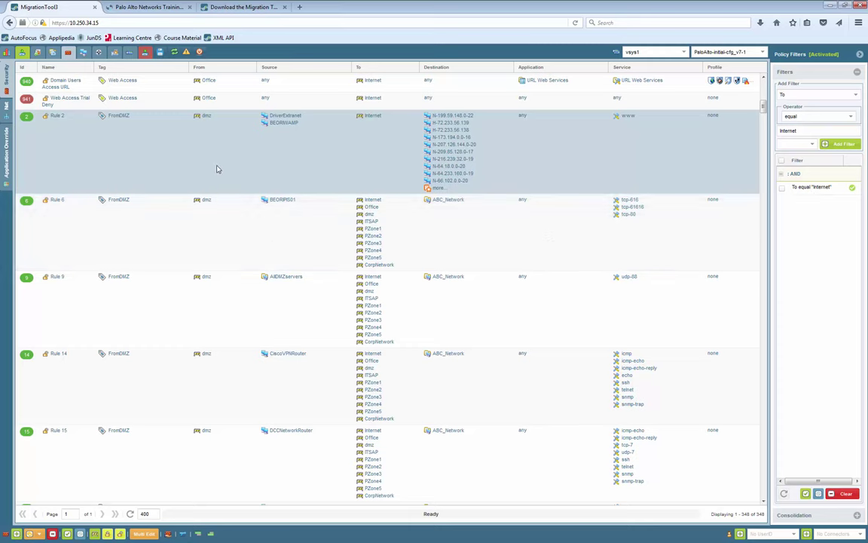
Select all the filtered Internet-bound rules and open them together for editing
{"action": "key", "text": "End"}
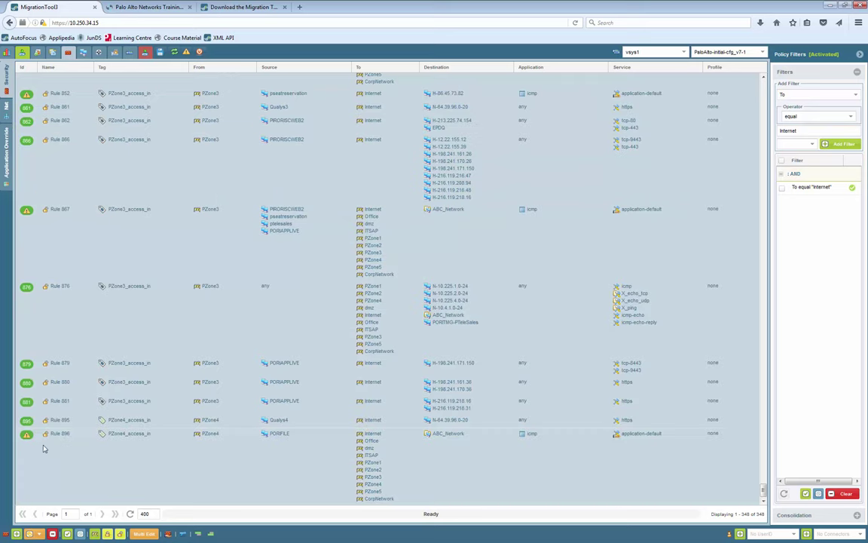
{"action": "double_click", "coordinate": [243, 284]}
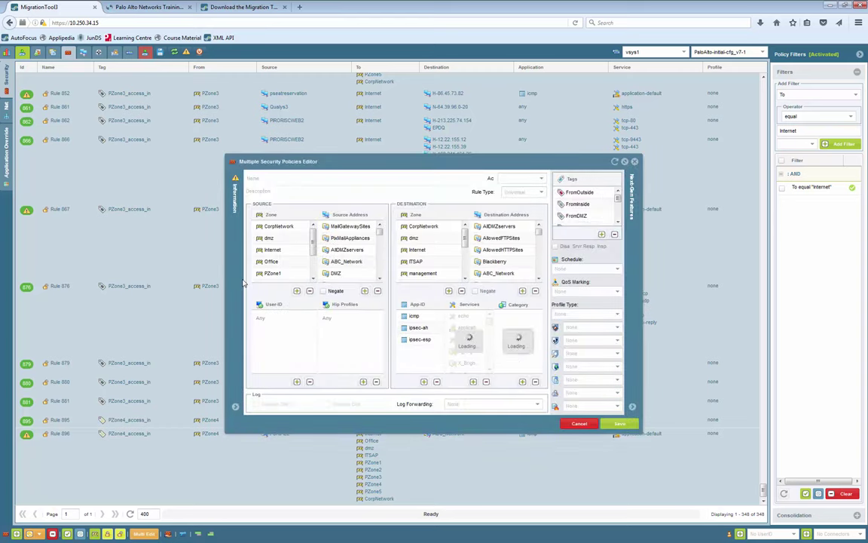
{"action": "left_click", "coordinate": [618, 317]}
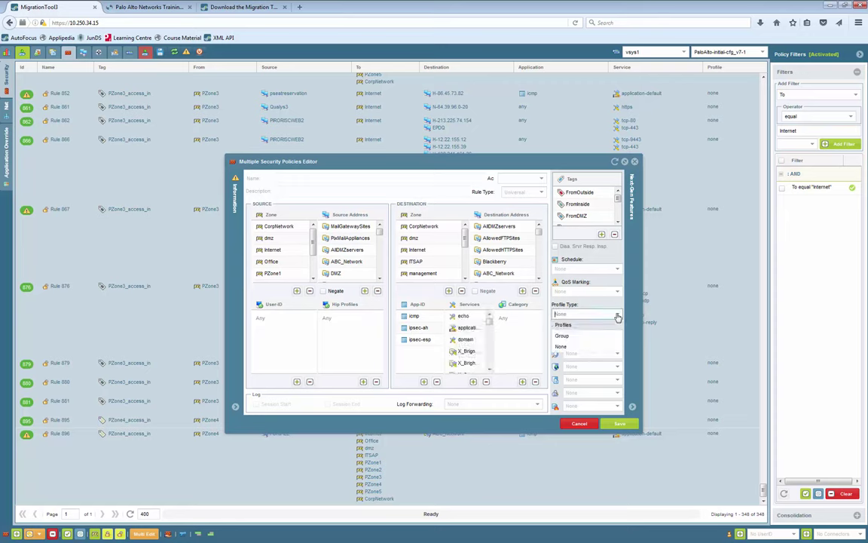
{"action": "left_click", "coordinate": [573, 325]}
{"action": "left_click", "coordinate": [617, 327]}
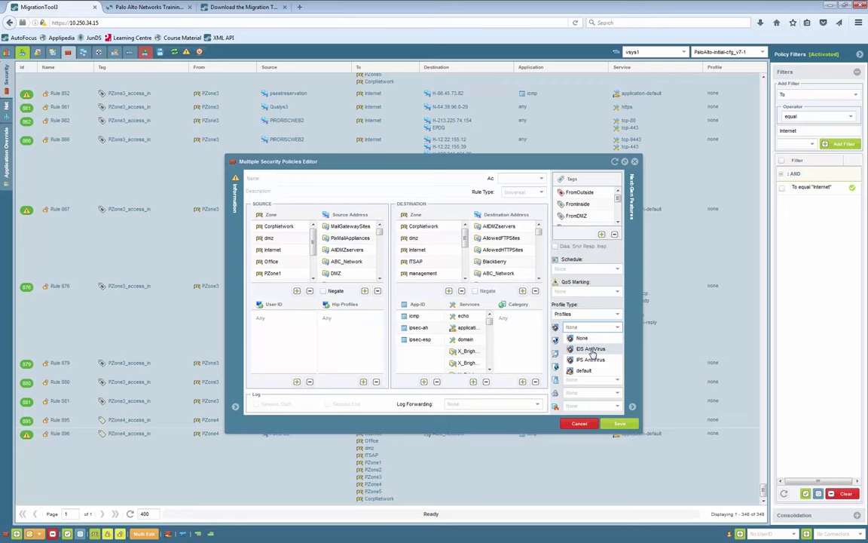
Set the selected rules' profile type to Group with the Internet Outbound group profile, and save the rules
{"action": "left_click", "coordinate": [616, 314]}
{"action": "left_click", "coordinate": [578, 336]}
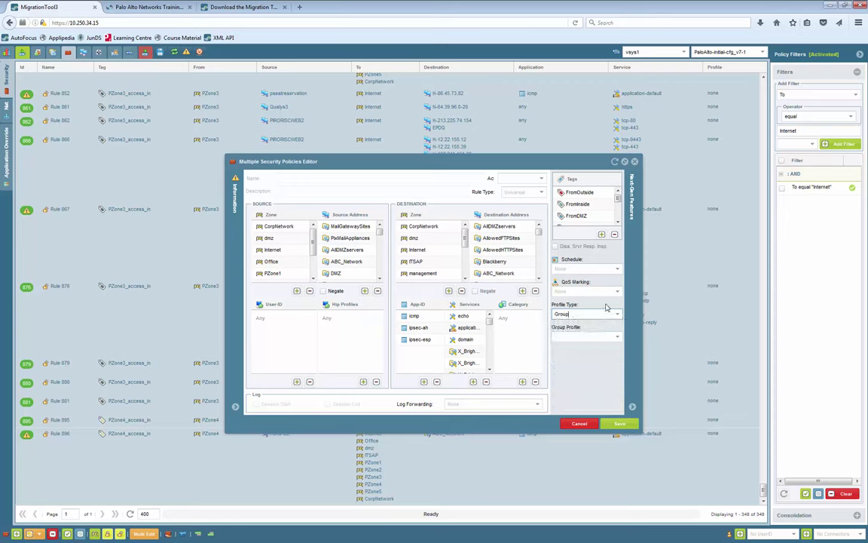
{"action": "left_click", "coordinate": [618, 340]}
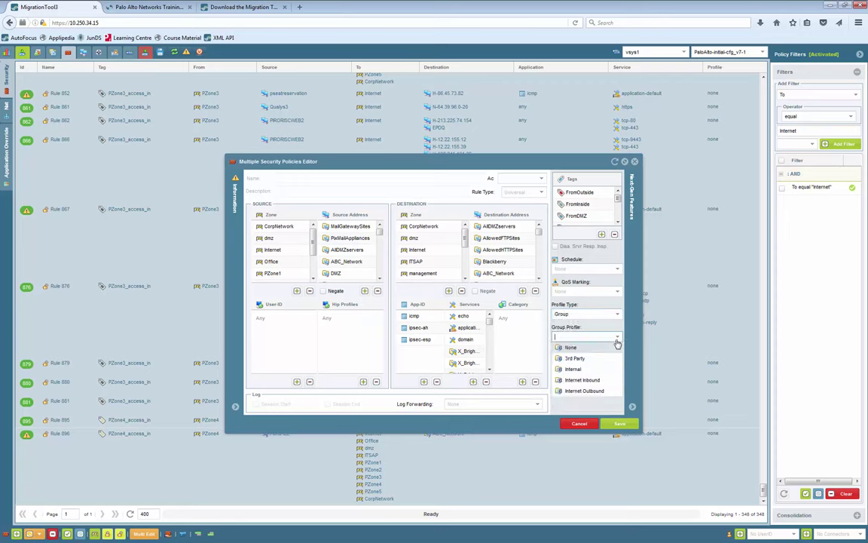
{"action": "left_click", "coordinate": [595, 391]}
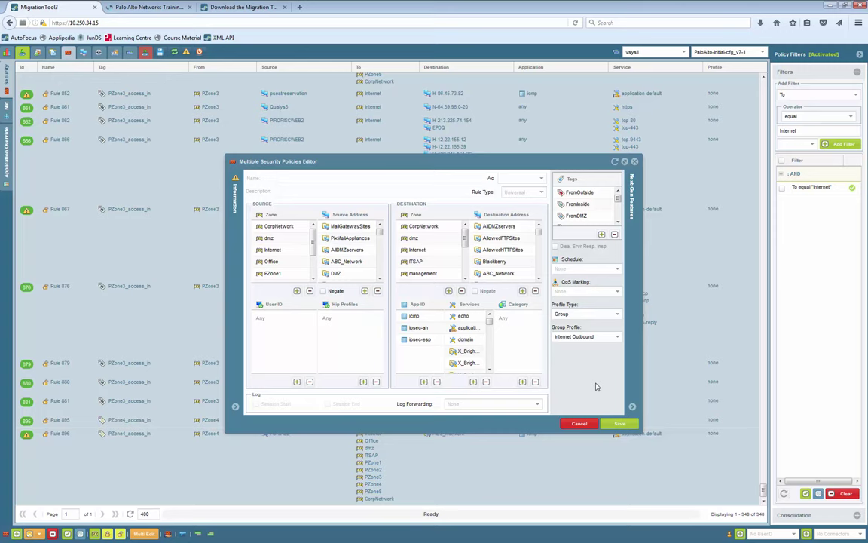
{"action": "left_click", "coordinate": [618, 425]}
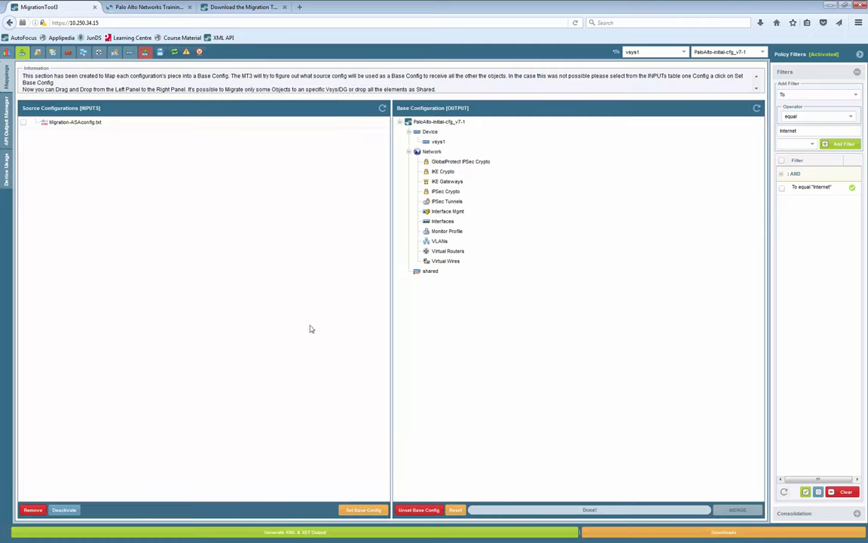
Generate the XML and SET output of the merged configuration and save MT-Consigas.xml locally
{"action": "left_click", "coordinate": [288, 534]}
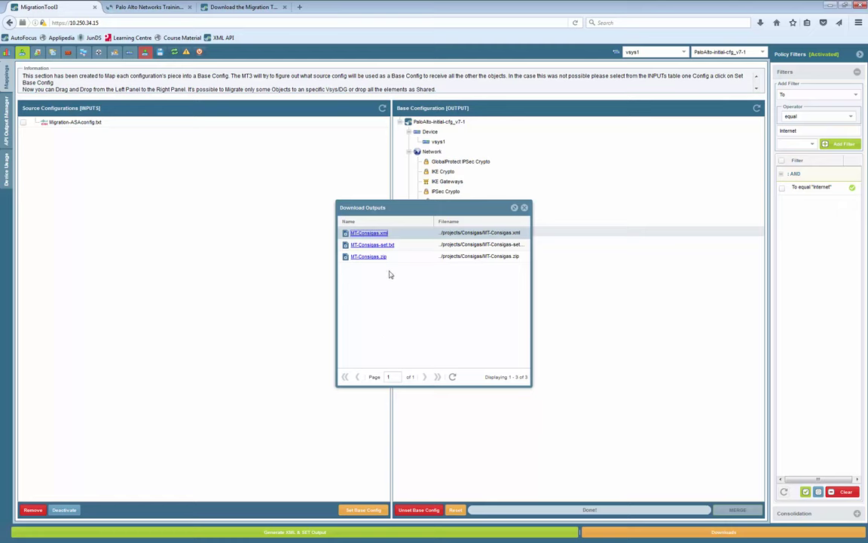
{"action": "right_click", "coordinate": [373, 235]}
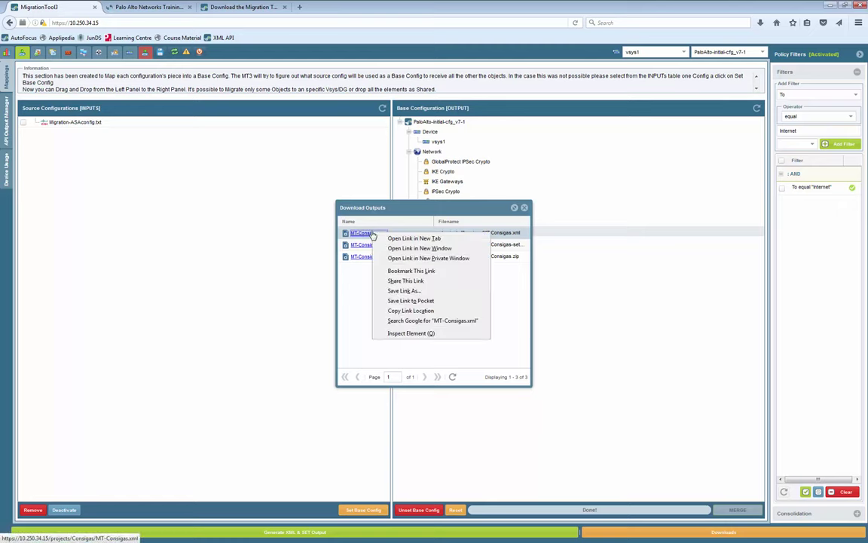
{"action": "left_click", "coordinate": [400, 291]}
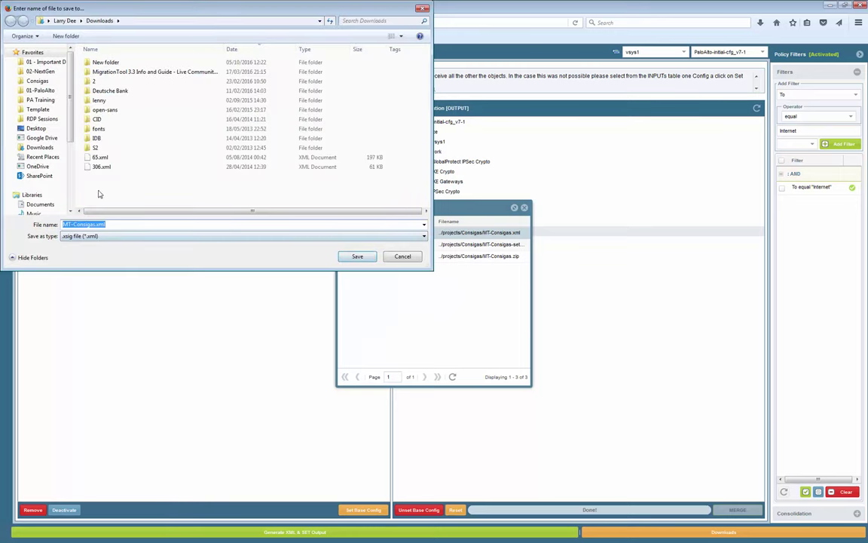
{"action": "left_click", "coordinate": [356, 255]}
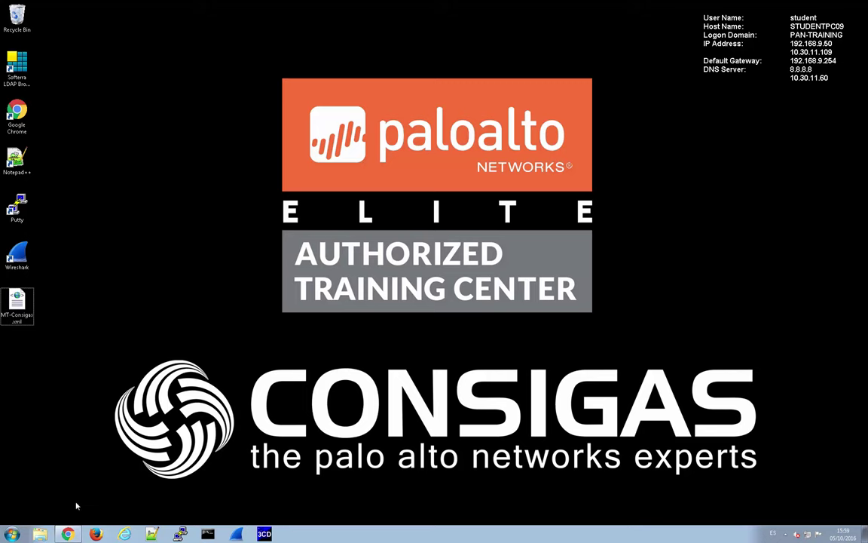
Switch to the Palo Alto firewall's web interface in Chrome and show the device setup operations
{"action": "left_click", "coordinate": [68, 533]}
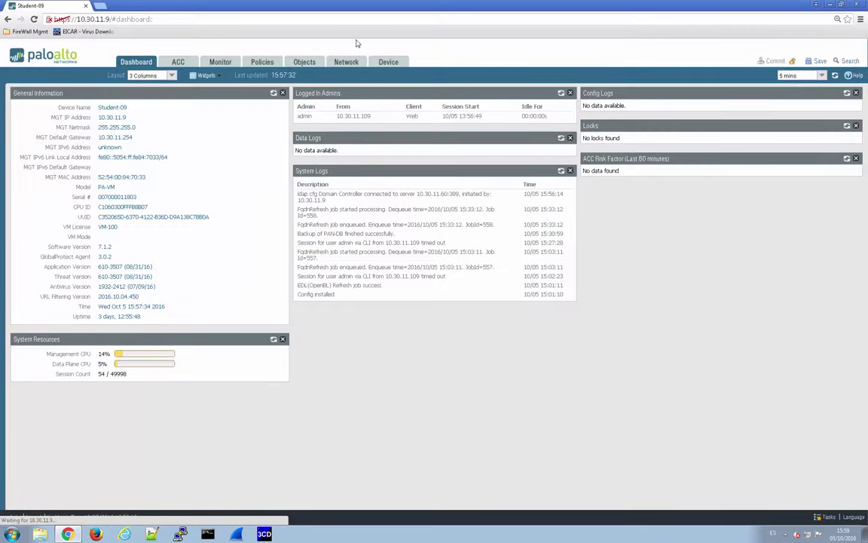
{"action": "left_click", "coordinate": [389, 62]}
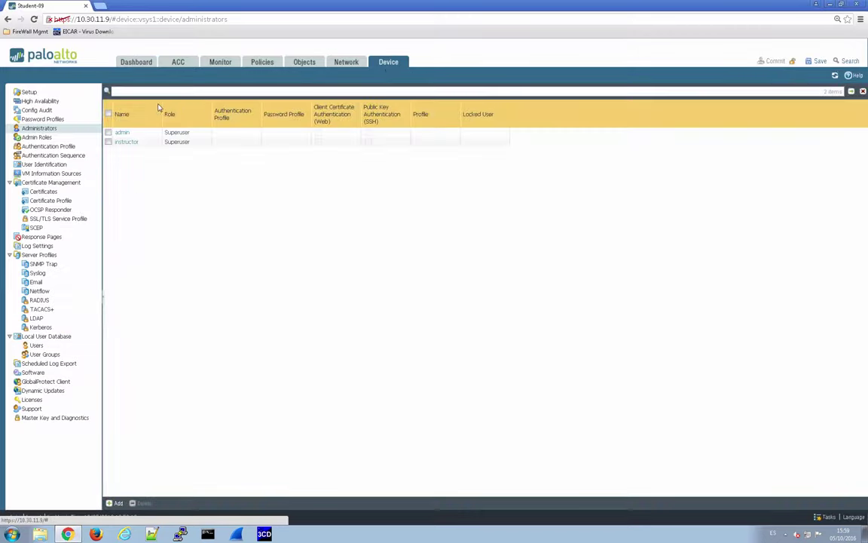
{"action": "left_click", "coordinate": [40, 98]}
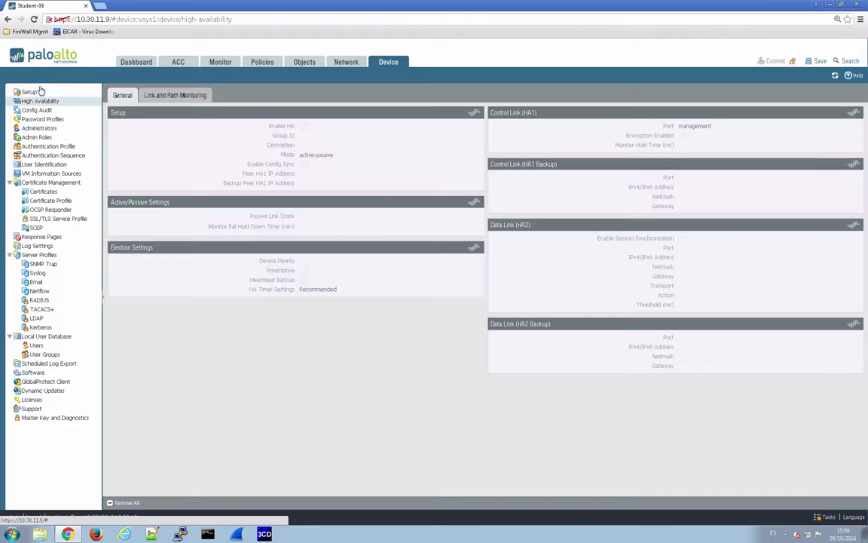
{"action": "left_click", "coordinate": [28, 92]}
{"action": "left_click", "coordinate": [170, 95]}
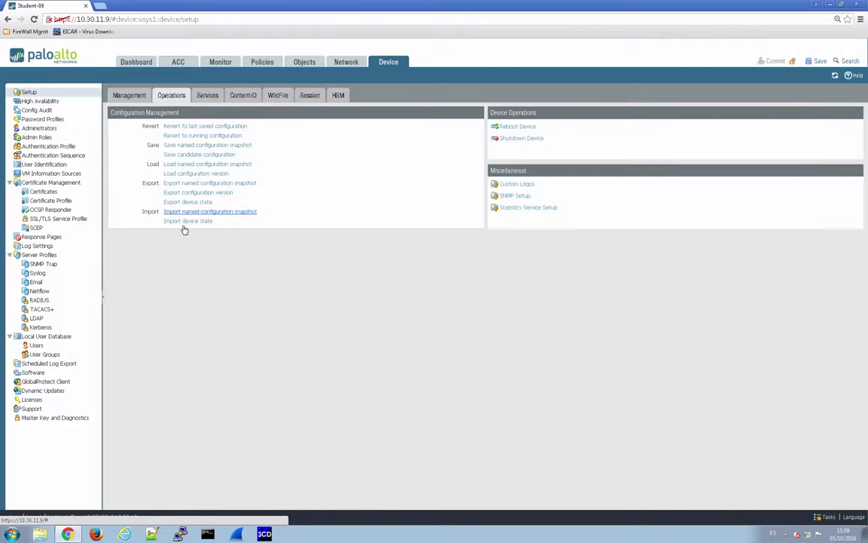
Import MT-Consigas.xml from the Desktop as a named configuration snapshot
{"action": "left_click", "coordinate": [215, 211]}
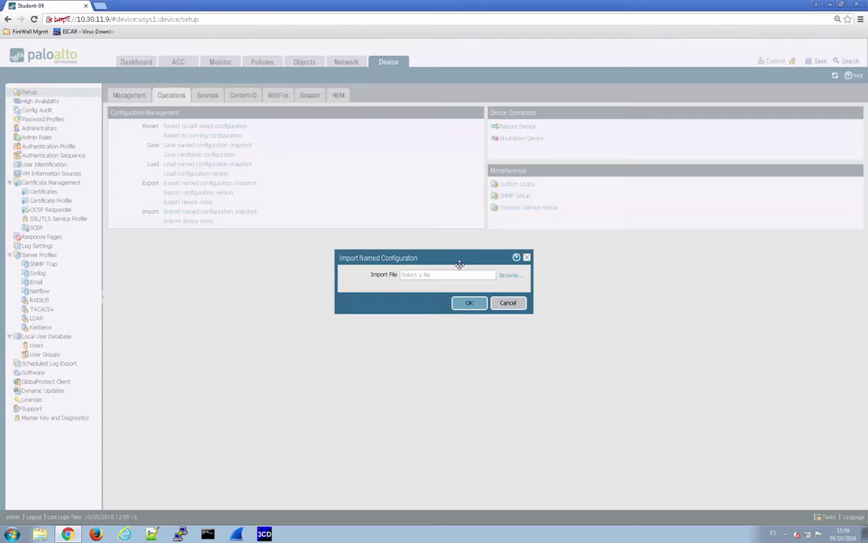
{"action": "left_click", "coordinate": [508, 275]}
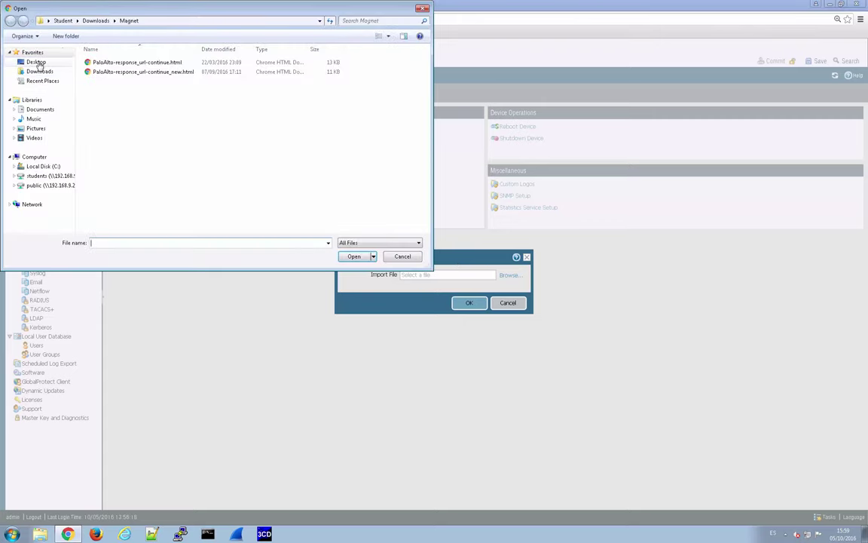
{"action": "left_click", "coordinate": [34, 61]}
{"action": "double_click", "coordinate": [137, 112]}
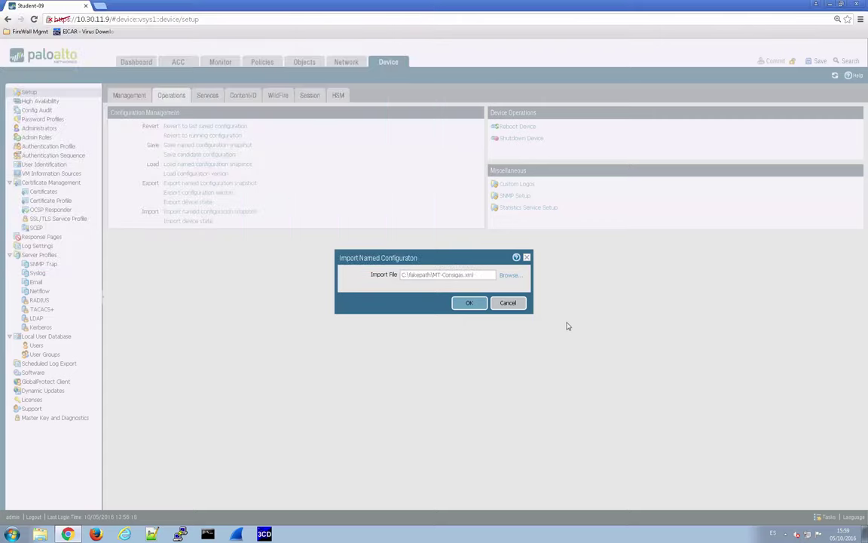
{"action": "left_click", "coordinate": [467, 303]}
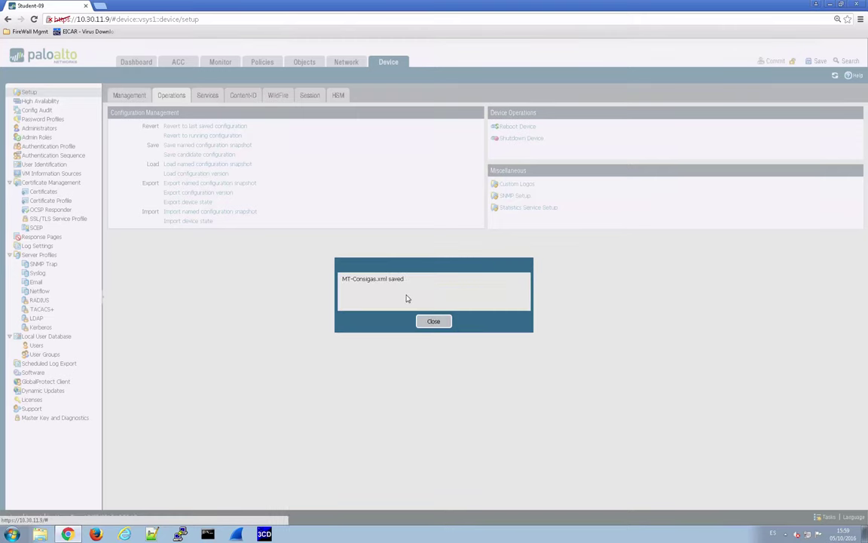
{"action": "left_click", "coordinate": [435, 320]}
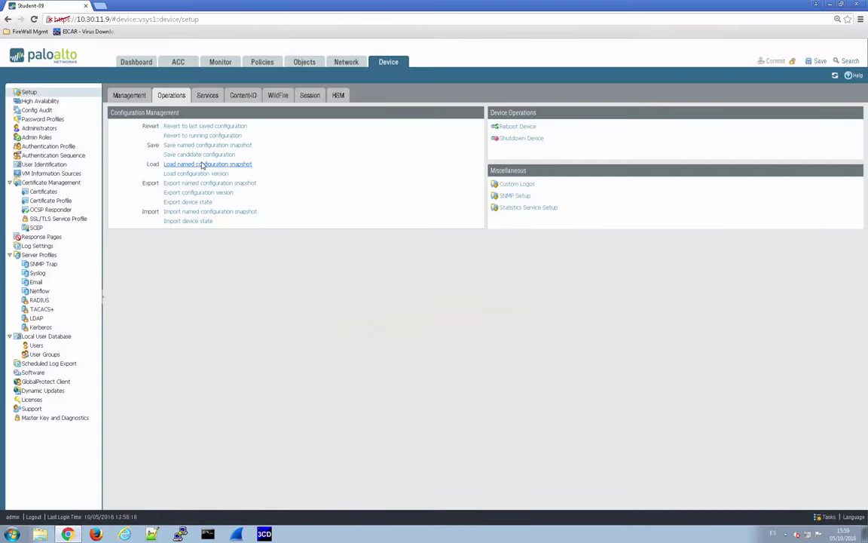
Load the named configuration snapshot MT-Consigas.xml and review the load report
{"action": "left_click", "coordinate": [201, 164]}
{"action": "left_click", "coordinate": [523, 269]}
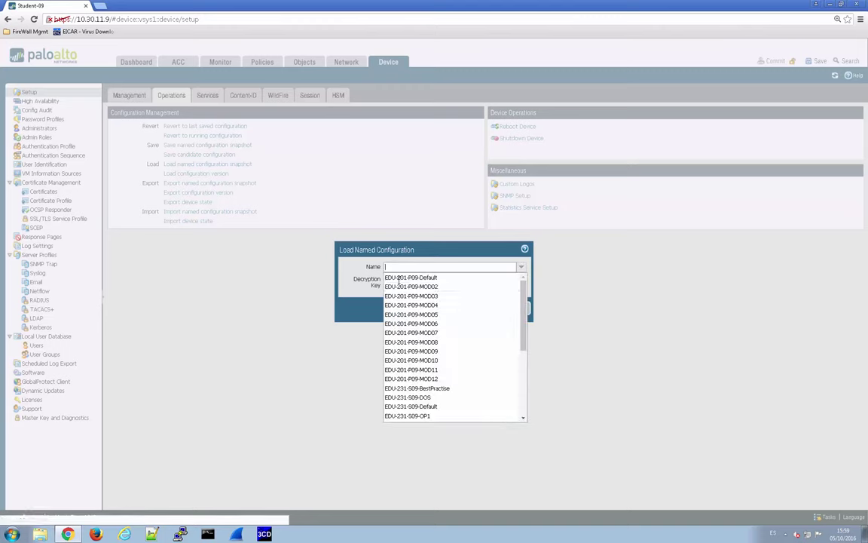
{"action": "scroll", "coordinate": [434, 354], "scroll_direction": "down", "scroll_amount": 3}
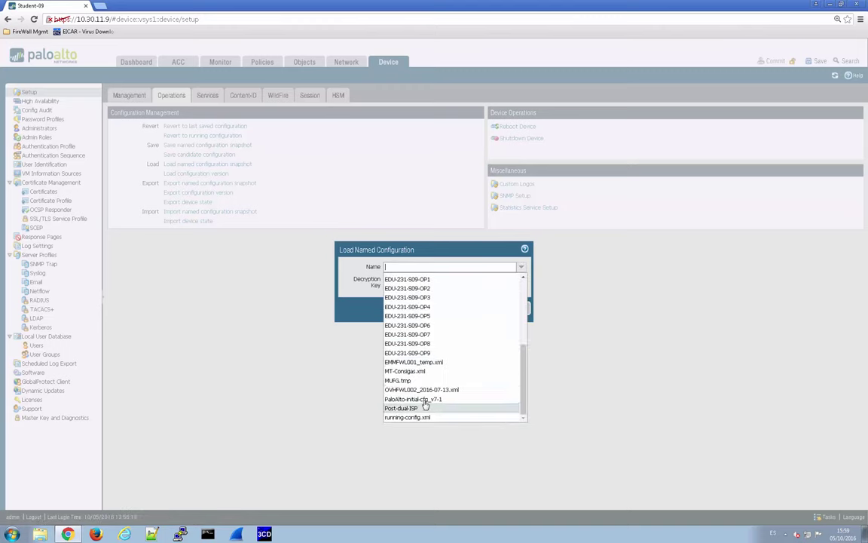
{"action": "left_click", "coordinate": [427, 371]}
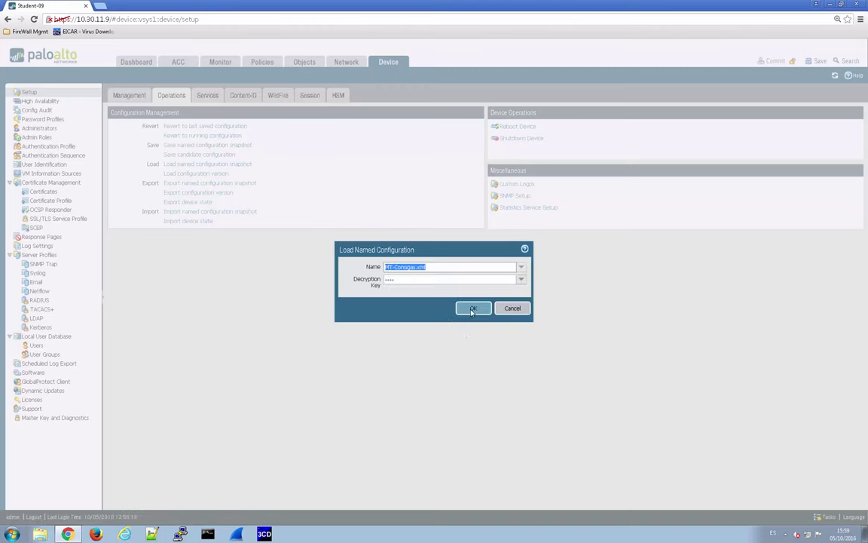
{"action": "left_click", "coordinate": [470, 308]}
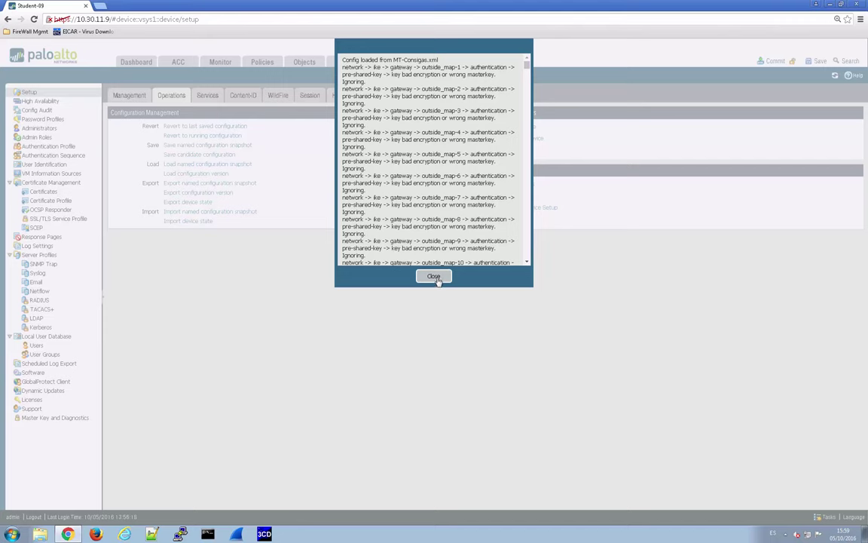
{"action": "scroll", "coordinate": [455, 198], "scroll_direction": "down", "scroll_amount": 4}
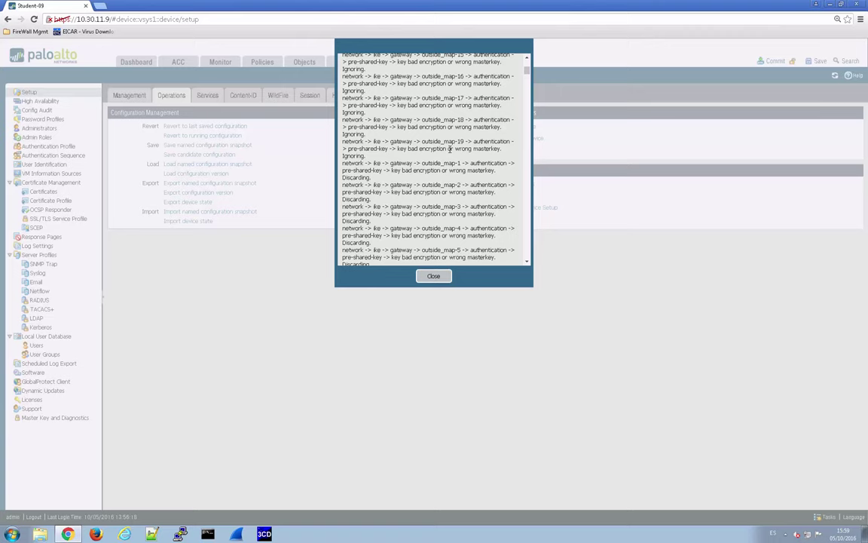
Dismiss the load report and bring up the commit confirmation, leaving it without committing
{"action": "left_click", "coordinate": [436, 276]}
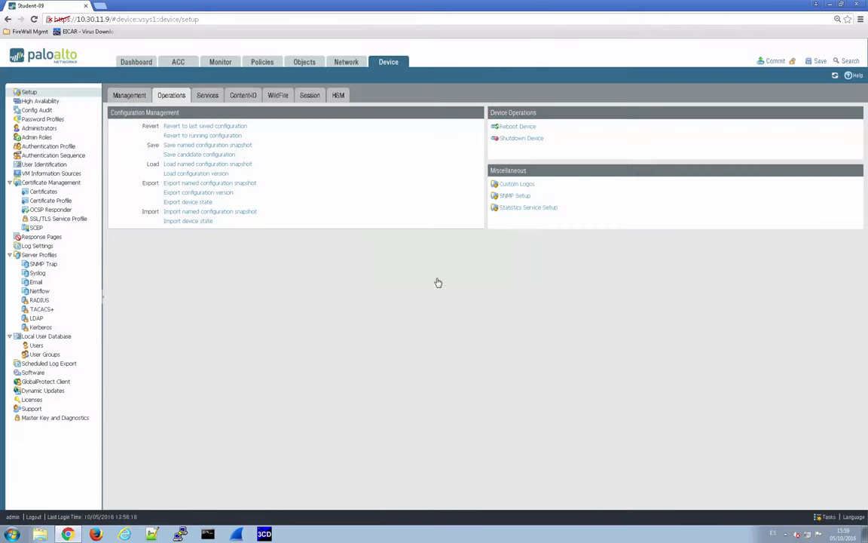
{"action": "left_click", "coordinate": [775, 60]}
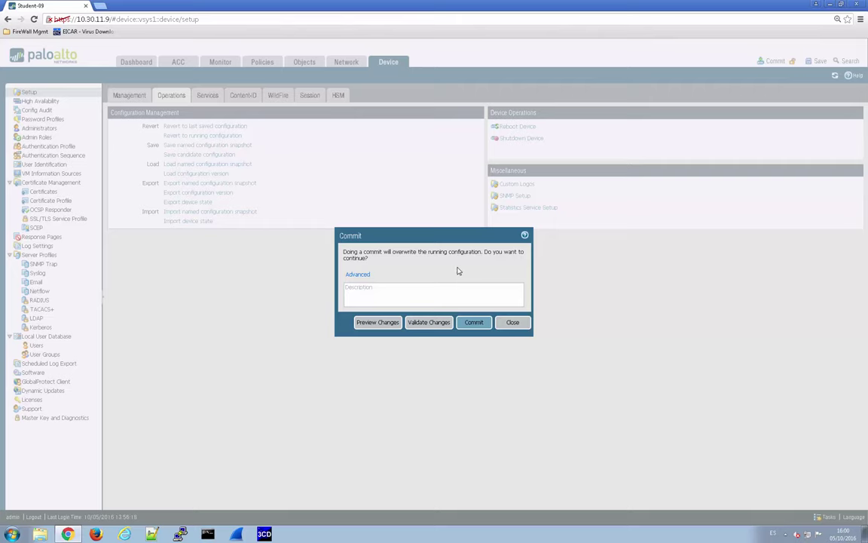
{"action": "left_click", "coordinate": [512, 321]}
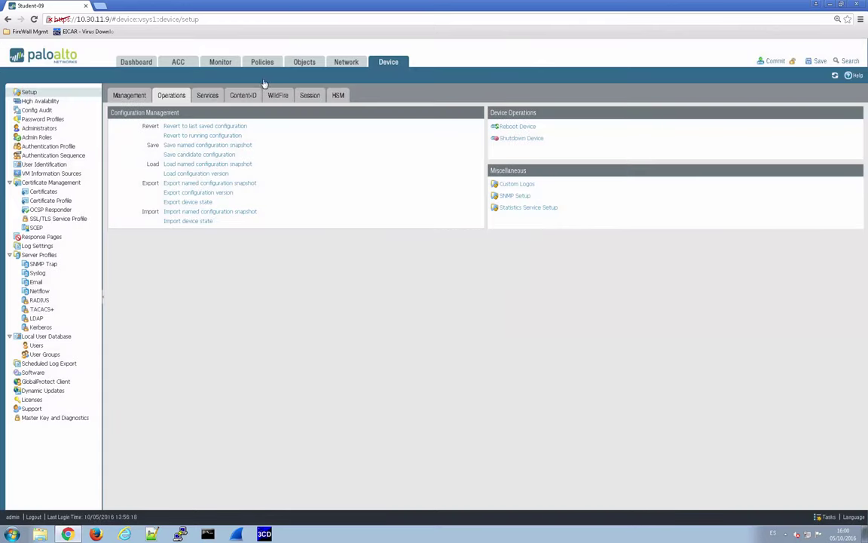
Show the security policy rulebase and look through the merged rules
{"action": "left_click", "coordinate": [262, 62]}
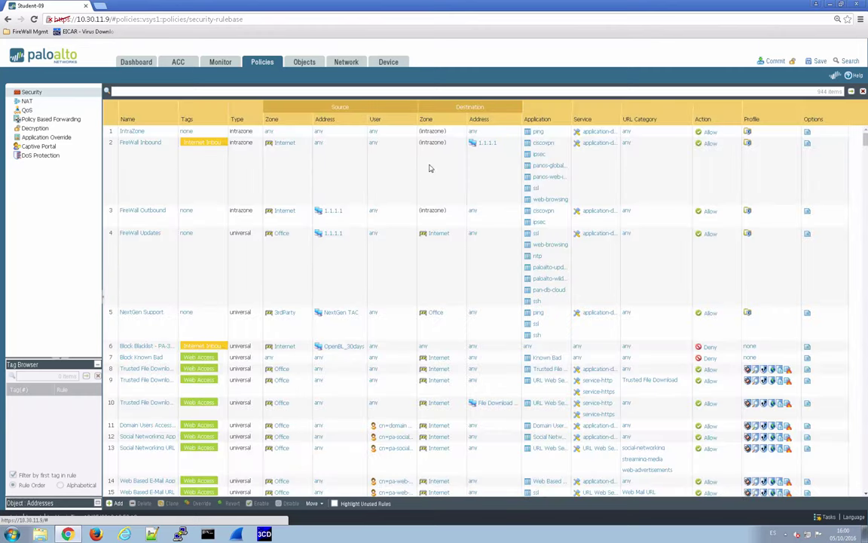
{"action": "scroll", "coordinate": [407, 324], "scroll_direction": "down", "scroll_amount": 5}
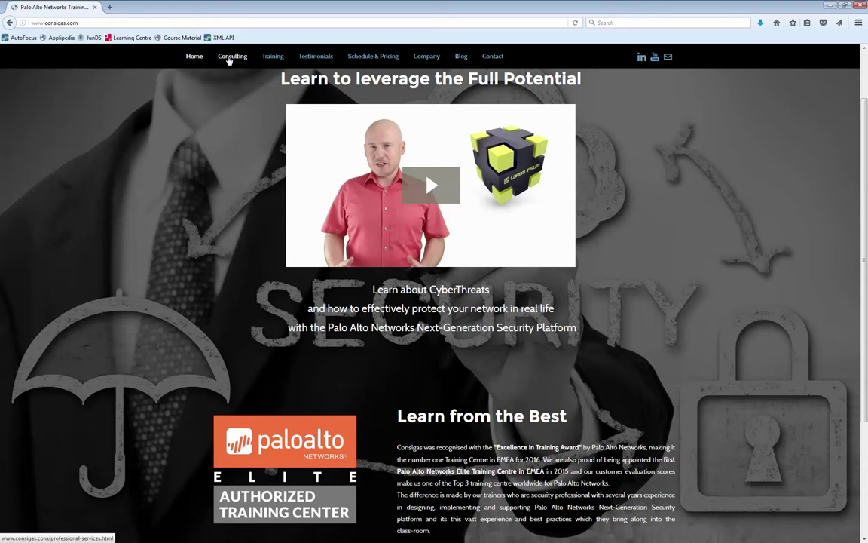
On the Consigas website in Firefox, view the Consulting page down to its contact form and the blog's network security best practices article
{"action": "left_click", "coordinate": [231, 57]}
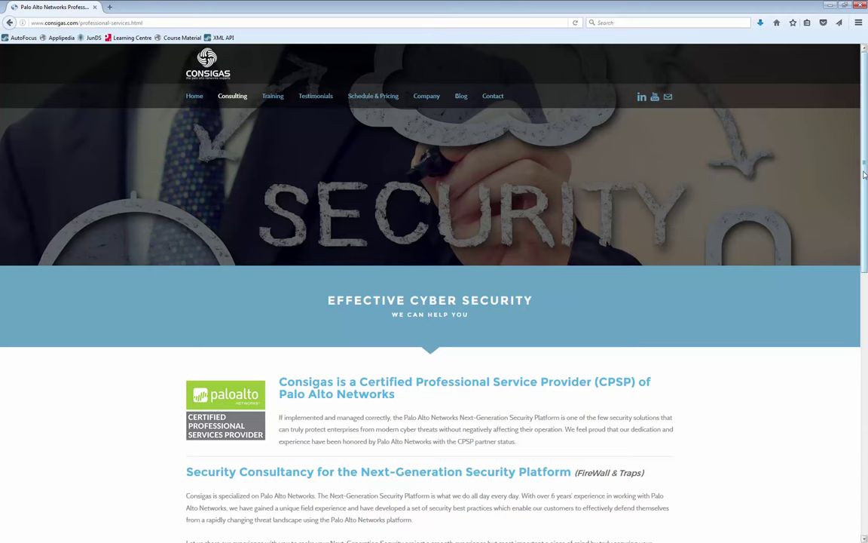
{"action": "left_click_drag", "start_coordinate": [864, 175], "coordinate": [855, 417]}
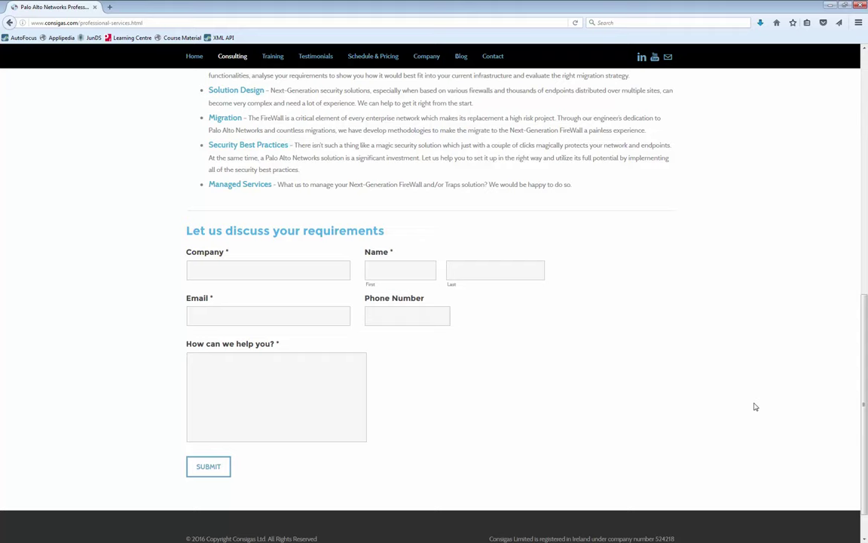
{"action": "left_click", "coordinate": [461, 56]}
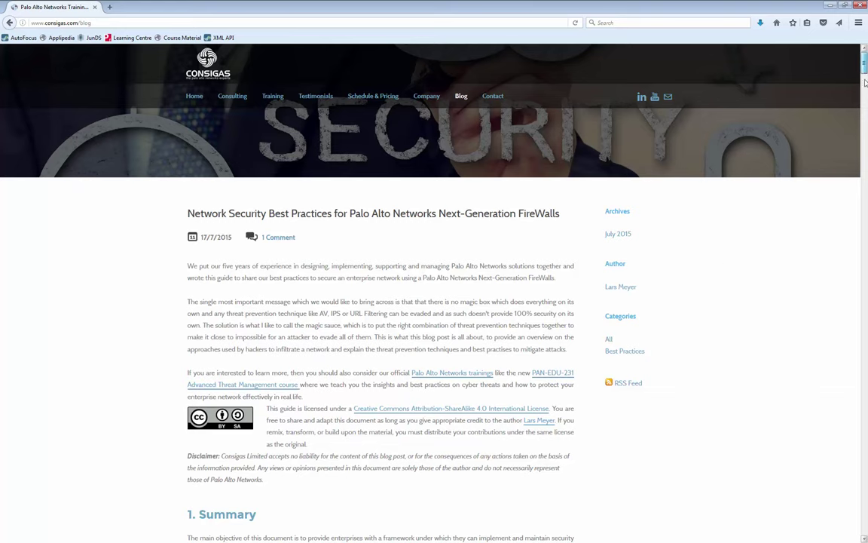
{"action": "mouse_move", "coordinate": [865, 83]}
{"action": "left_mouse_down"}
{"action": "mouse_move", "coordinate": [865, 96]}
{"action": "mouse_move", "coordinate": [865, 88]}
{"action": "left_mouse_up"}
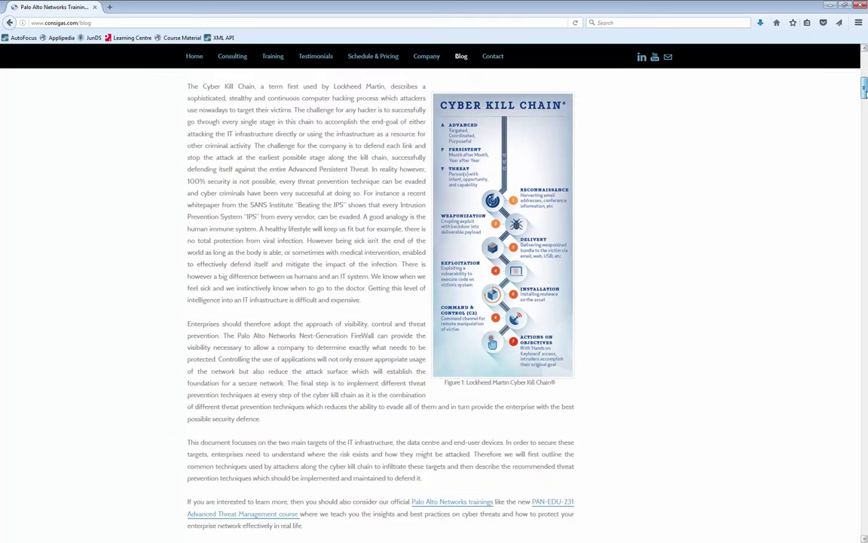